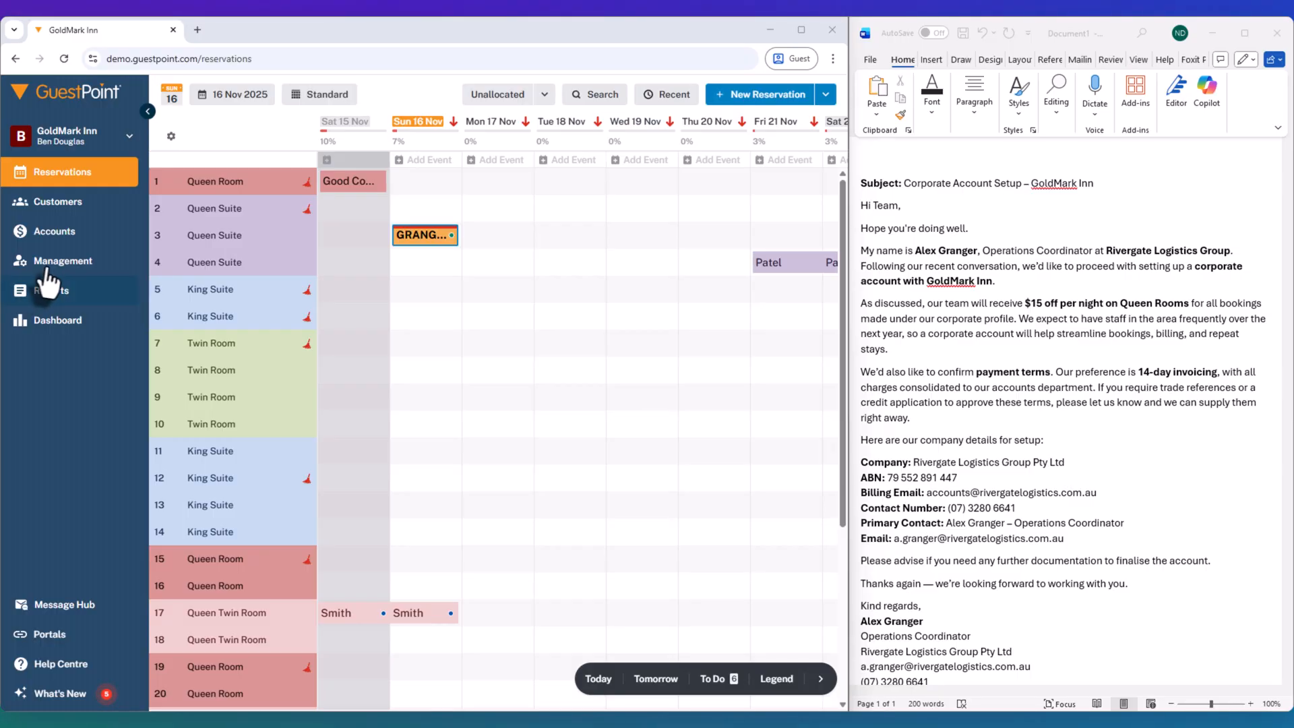
- Start a new promotion in the Standard Rates, Extras & Promotions setup
{"action": "left_click", "coordinate": [68, 263]}
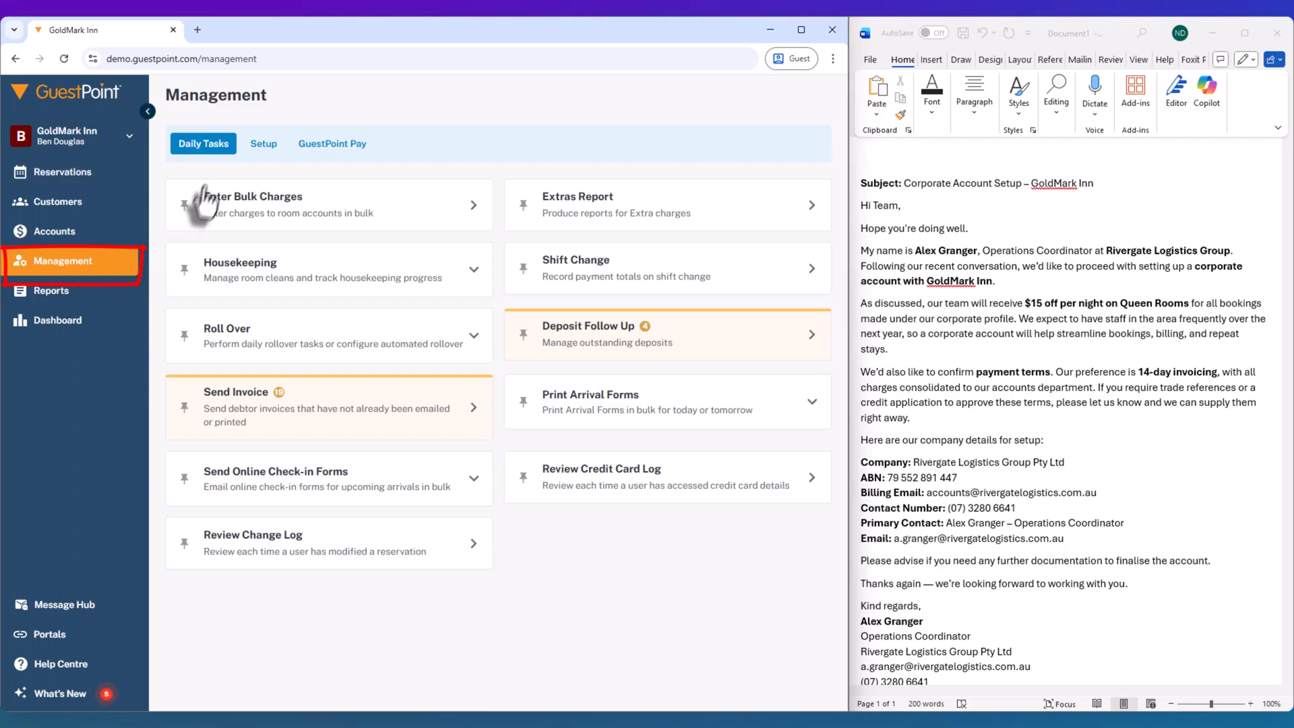
{"action": "left_click", "coordinate": [262, 150]}
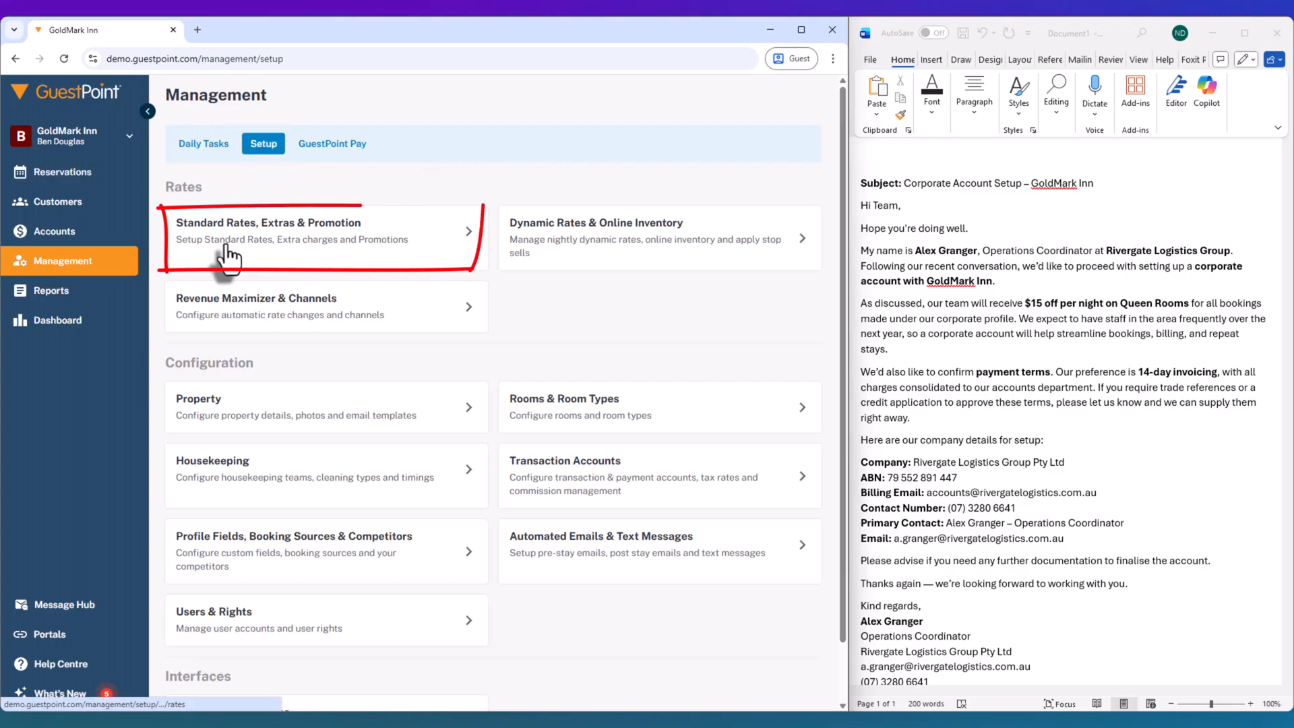
{"action": "left_click", "coordinate": [304, 249]}
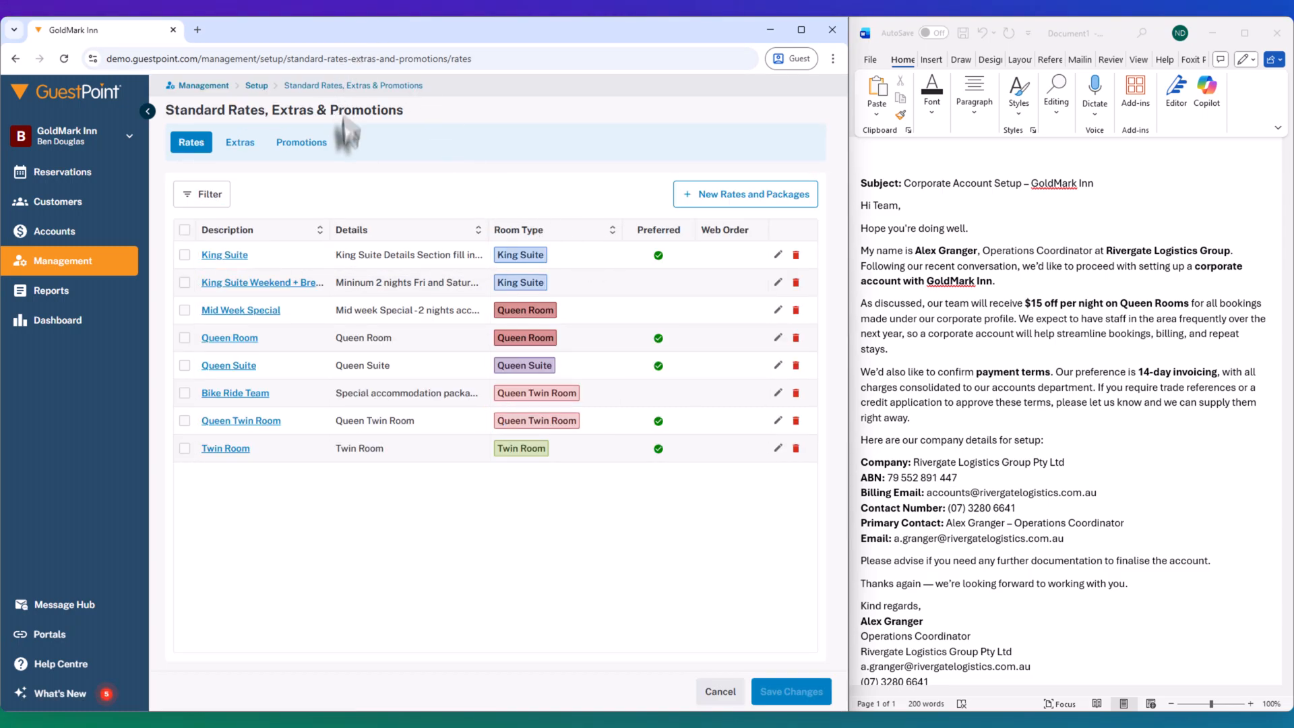
{"action": "left_click", "coordinate": [312, 145]}
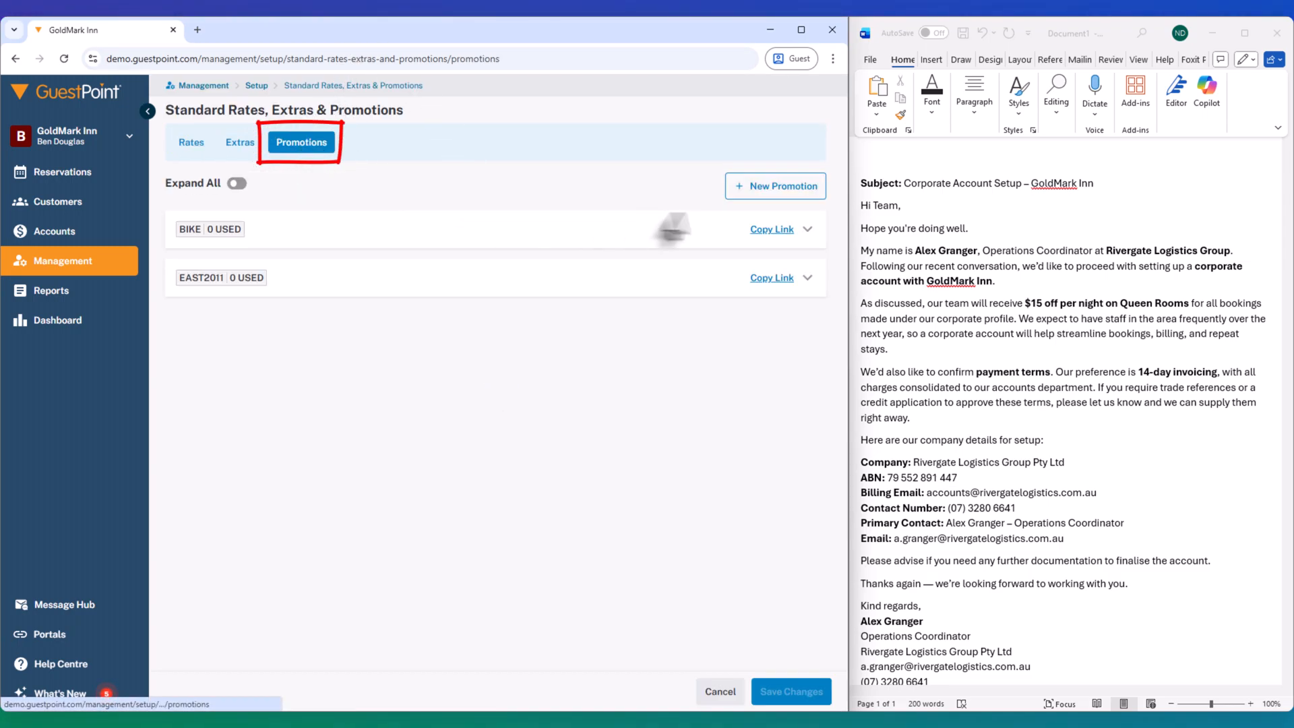
{"action": "left_click", "coordinate": [773, 201]}
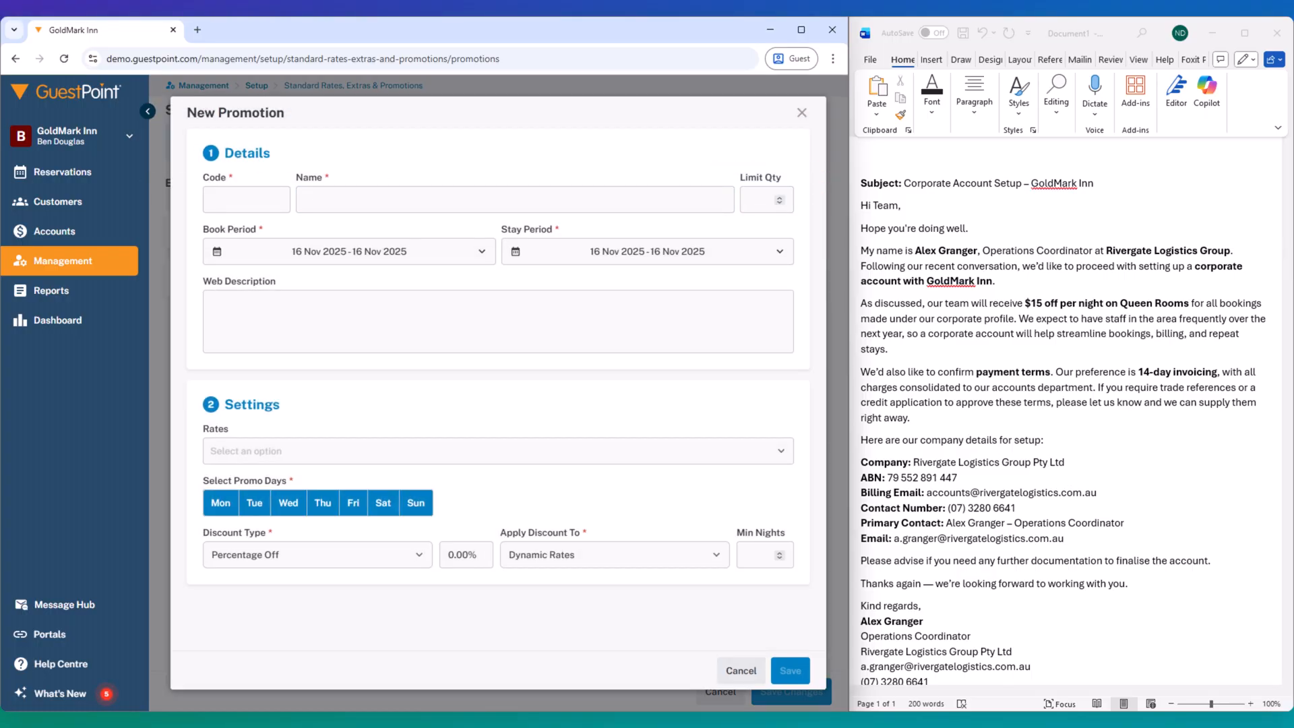
- Give the promotion the code RGLG and the name "Rivergate Logistics Group 2025 - 2026 Rate Code", without a quantity limit
{"action": "left_click", "coordinate": [254, 201]}
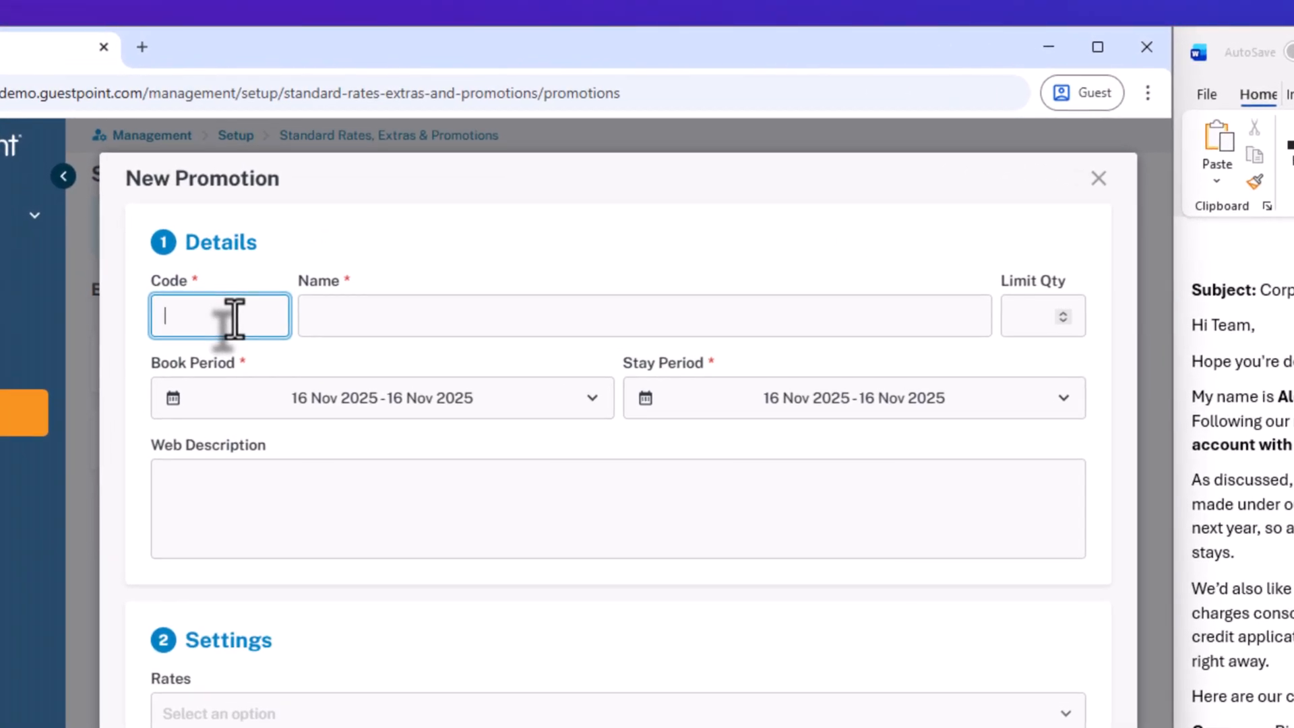
{"action": "type", "text": "RGLG"}
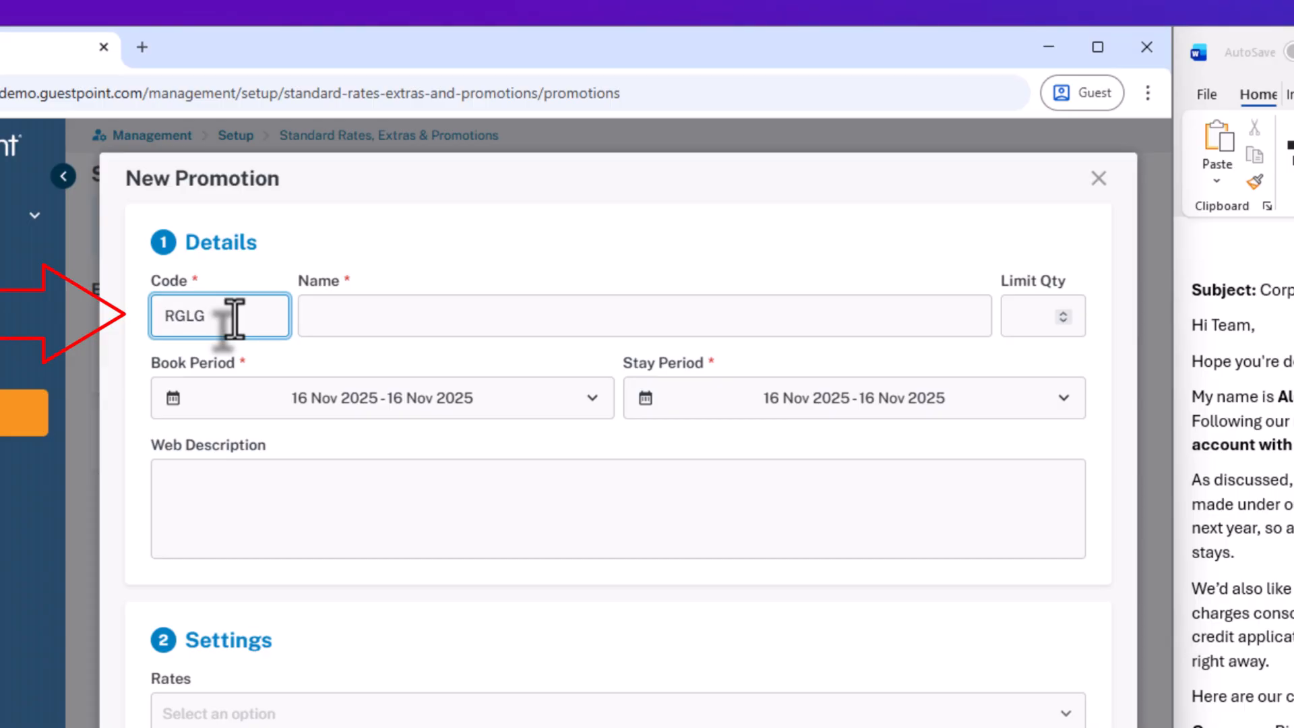
{"action": "key", "text": "Tab"}
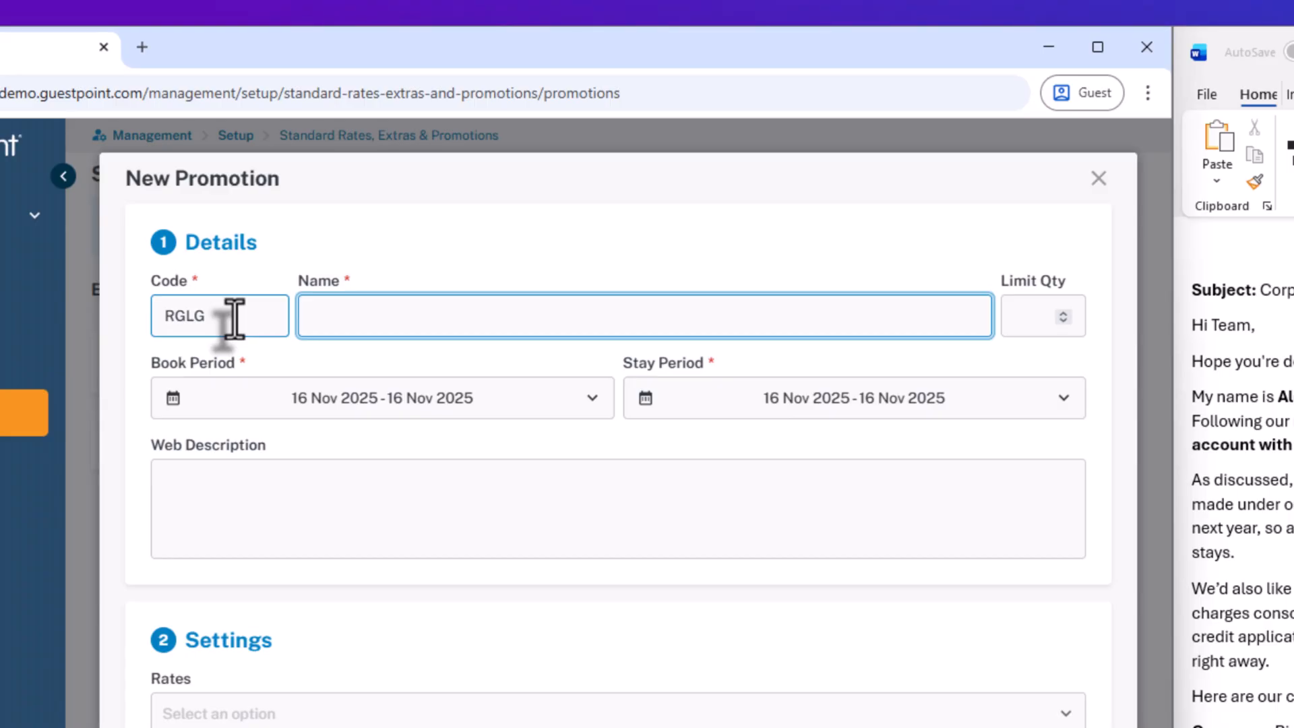
{"action": "type", "text": "Rivergate Logistics Group 2025 - 2026 Rate Code"}
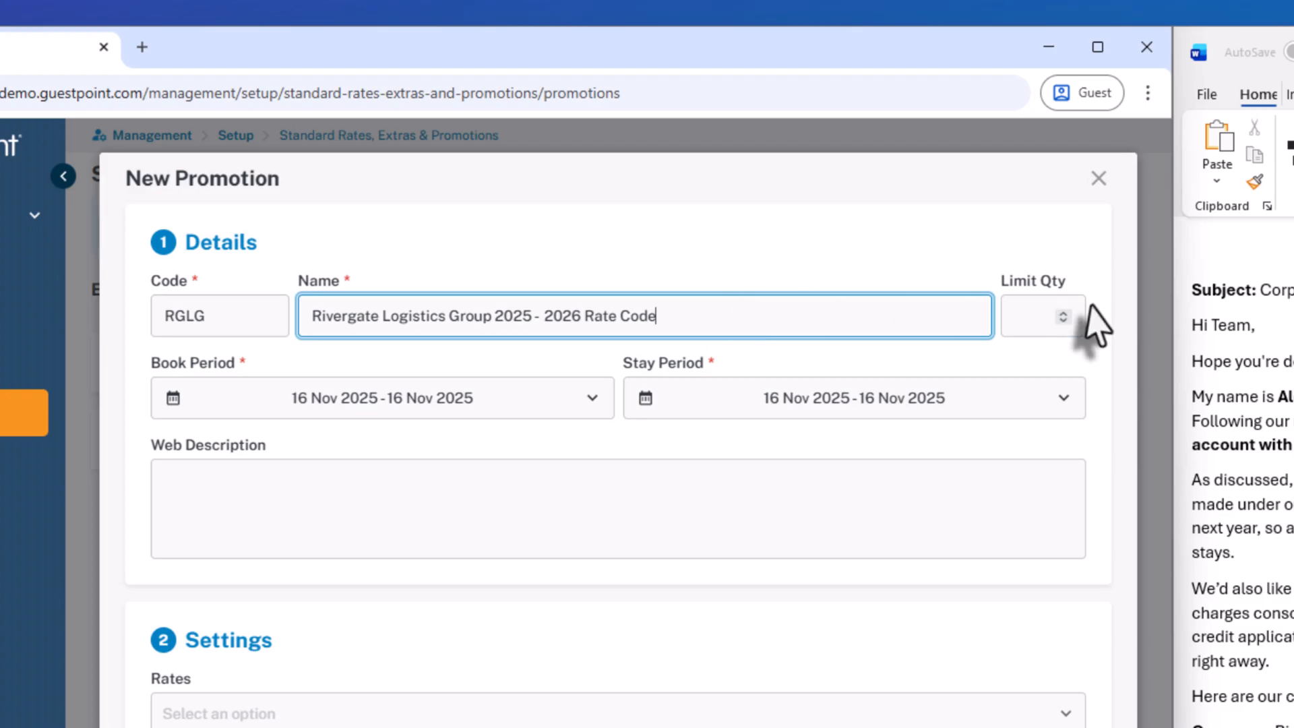
{"action": "left_click", "coordinate": [1027, 316]}
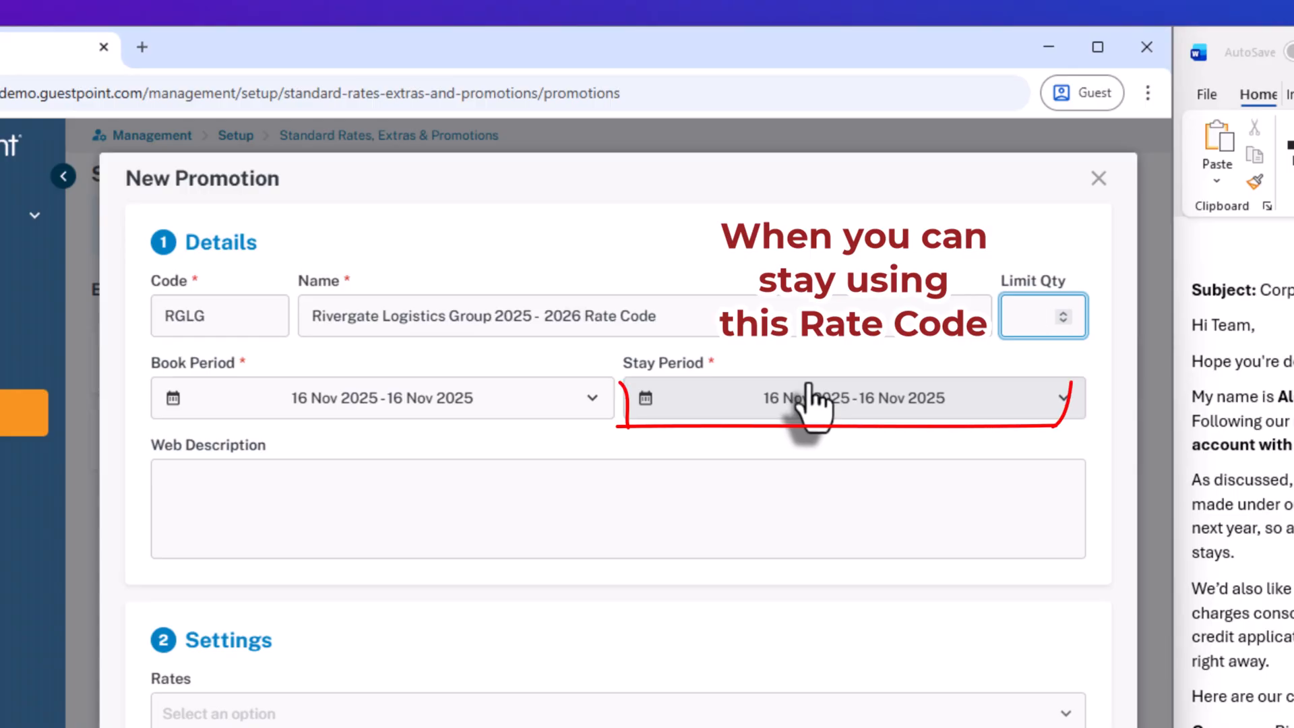
- Enter the web description: "Stays valid until June 30 2026. Stays valid on Queen Room. Stays not valid for leisure travel or family and friends."
{"action": "left_click", "coordinate": [534, 491]}
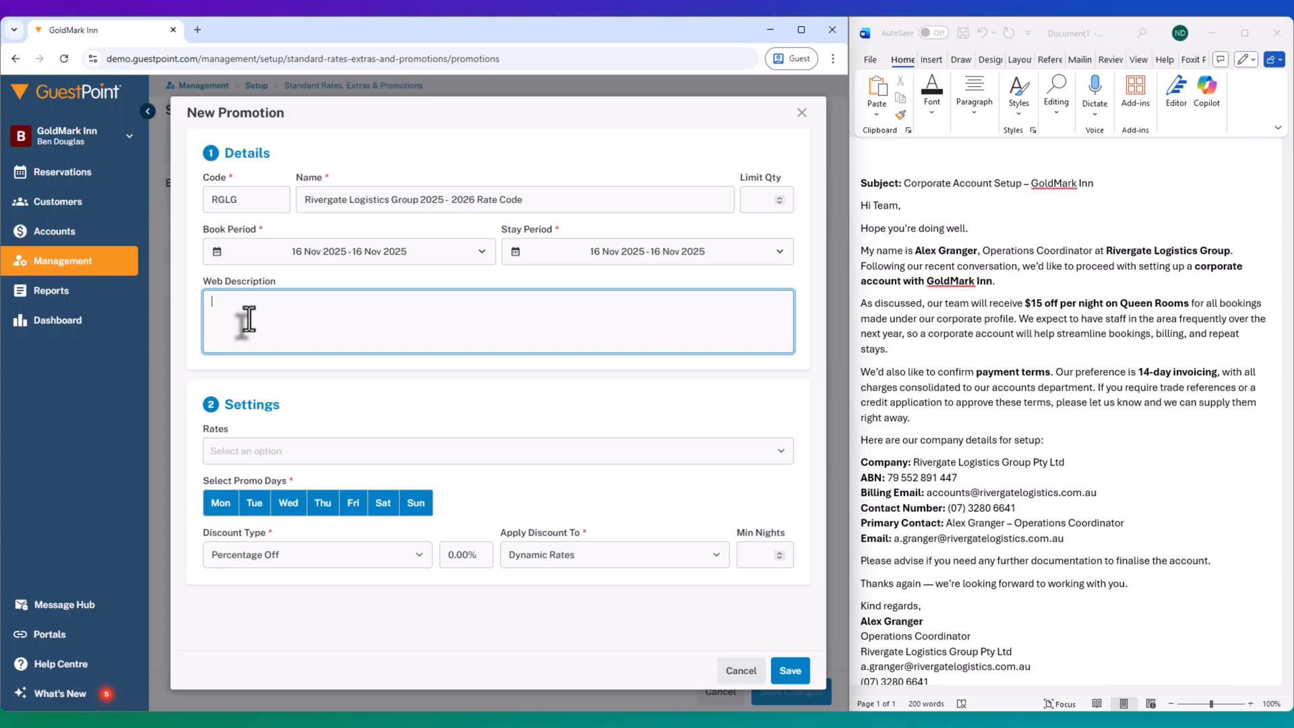
{"action": "type", "text": "Stays valid until June 30 2026. Stays valid on Queen Room. Stays not valid for leisure travel or family and friends."}
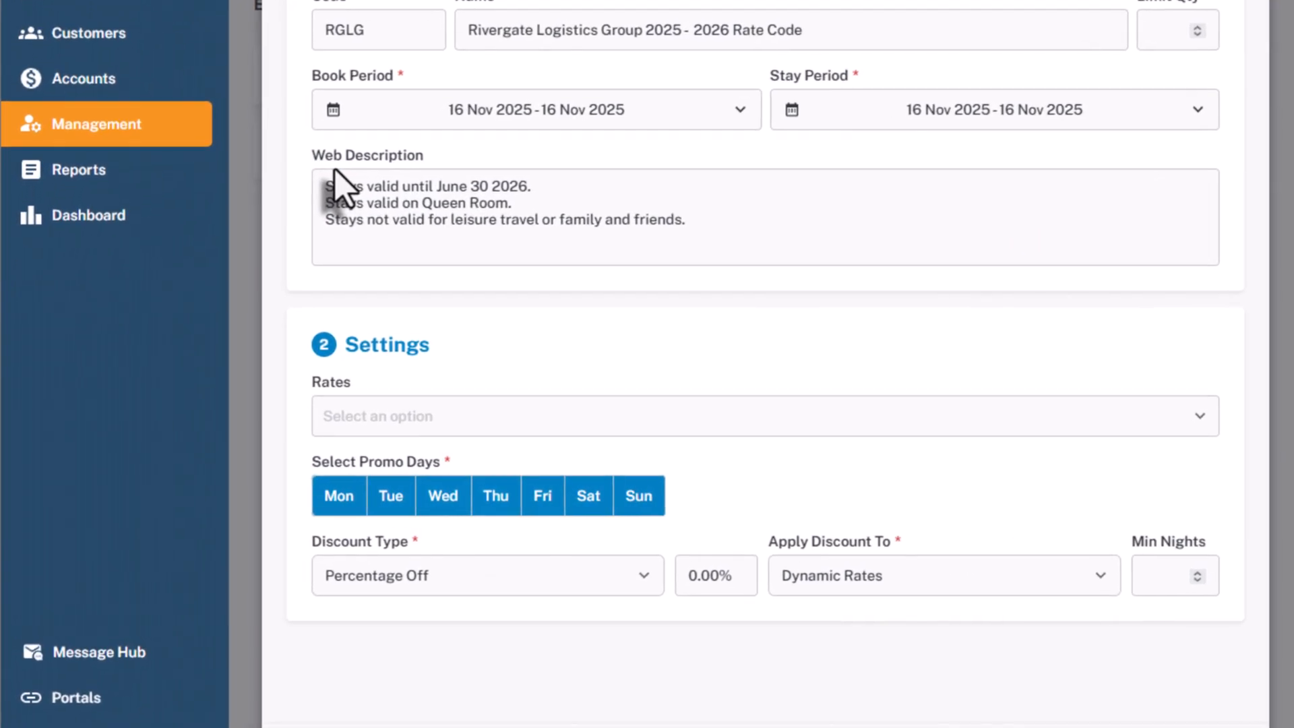
{"action": "left_click_drag", "start_coordinate": [319, 189], "coordinate": [537, 182]}
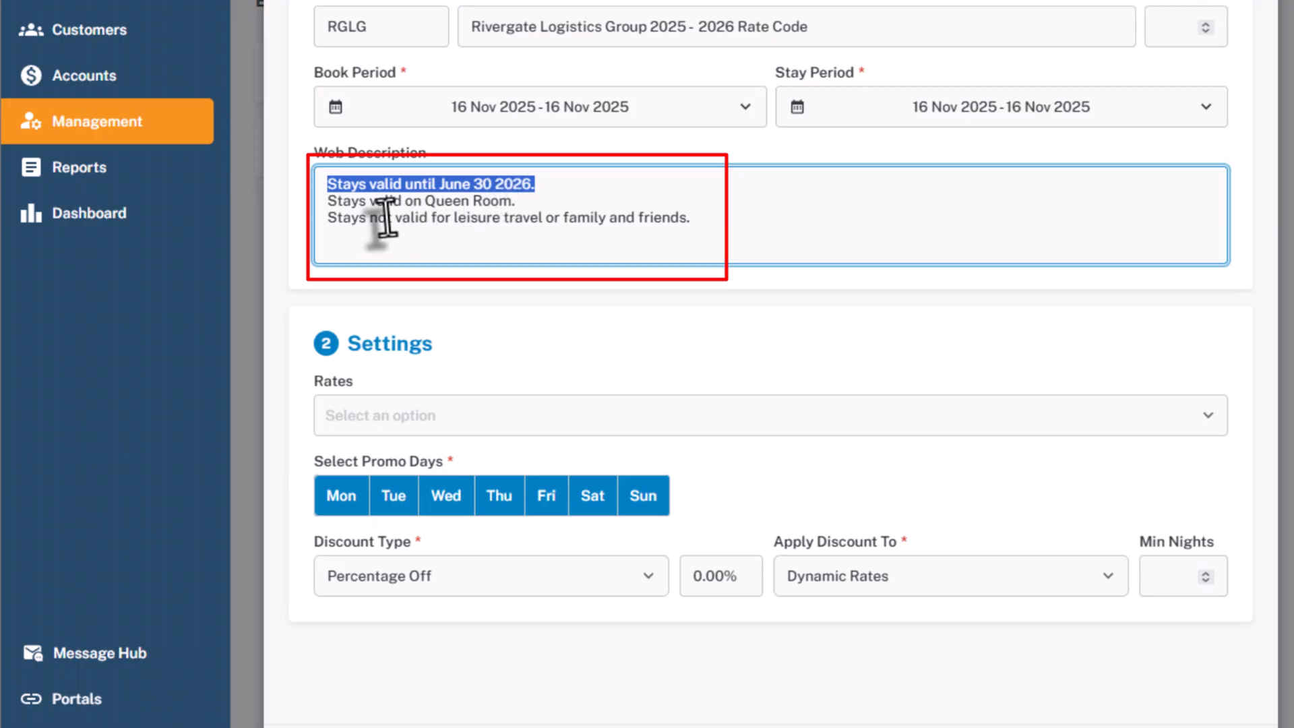
{"action": "left_click_drag", "start_coordinate": [389, 201], "coordinate": [518, 209]}
{"action": "left_click", "coordinate": [517, 209]}
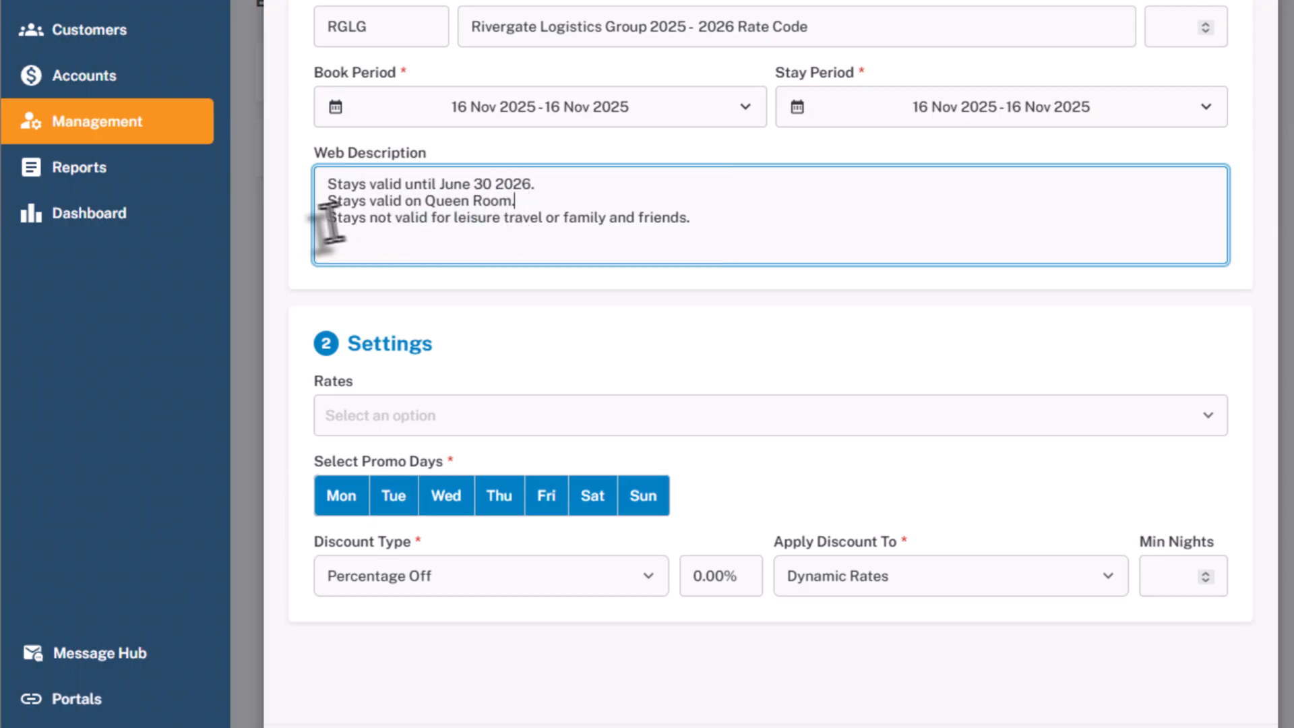
{"action": "left_click_drag", "start_coordinate": [335, 221], "coordinate": [478, 221]}
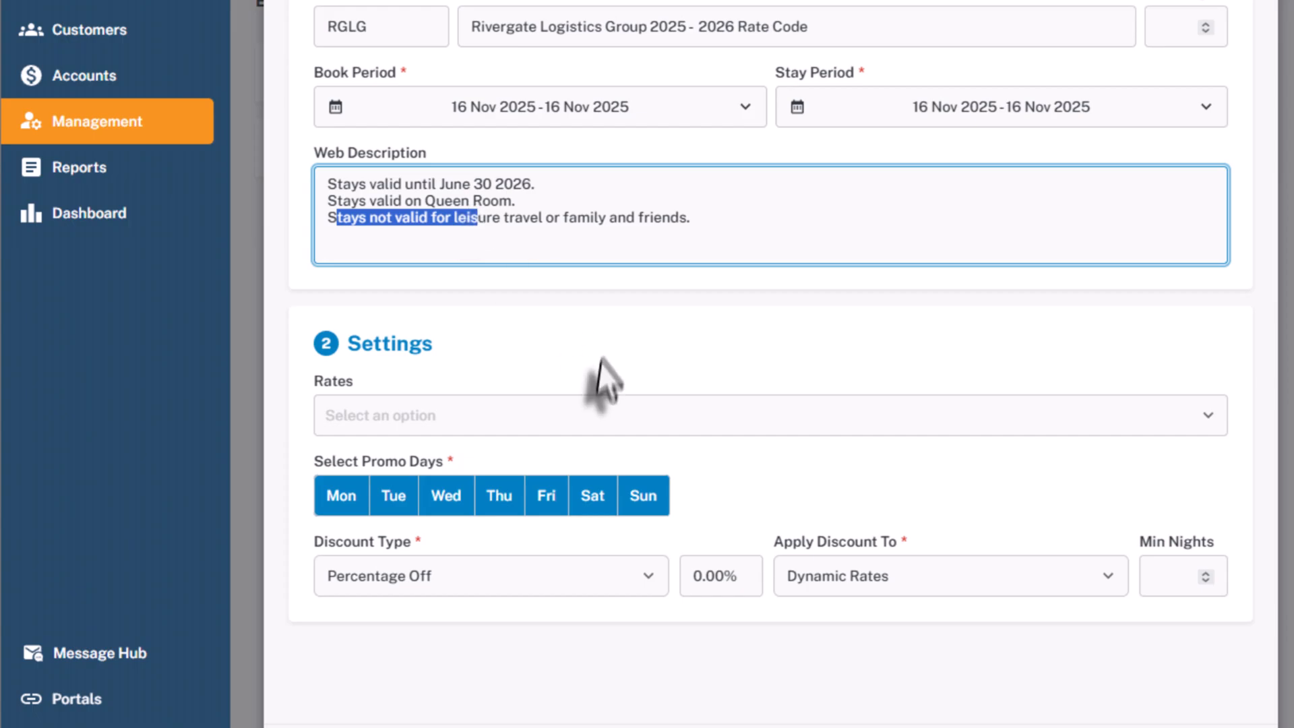
- Limit the promotion to the Queen Room rate within the Queen Room type
{"action": "left_click", "coordinate": [501, 409]}
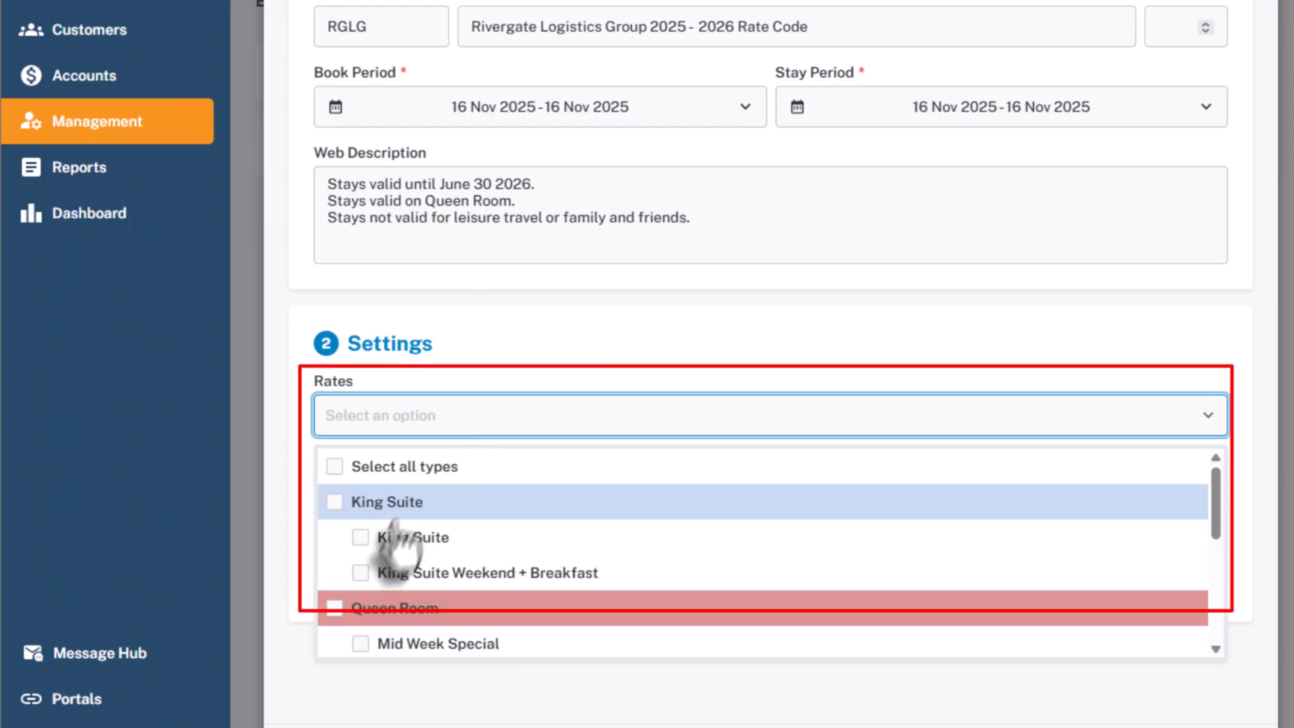
{"action": "scroll", "coordinate": [367, 569], "scroll_direction": "down", "scroll_amount": 2}
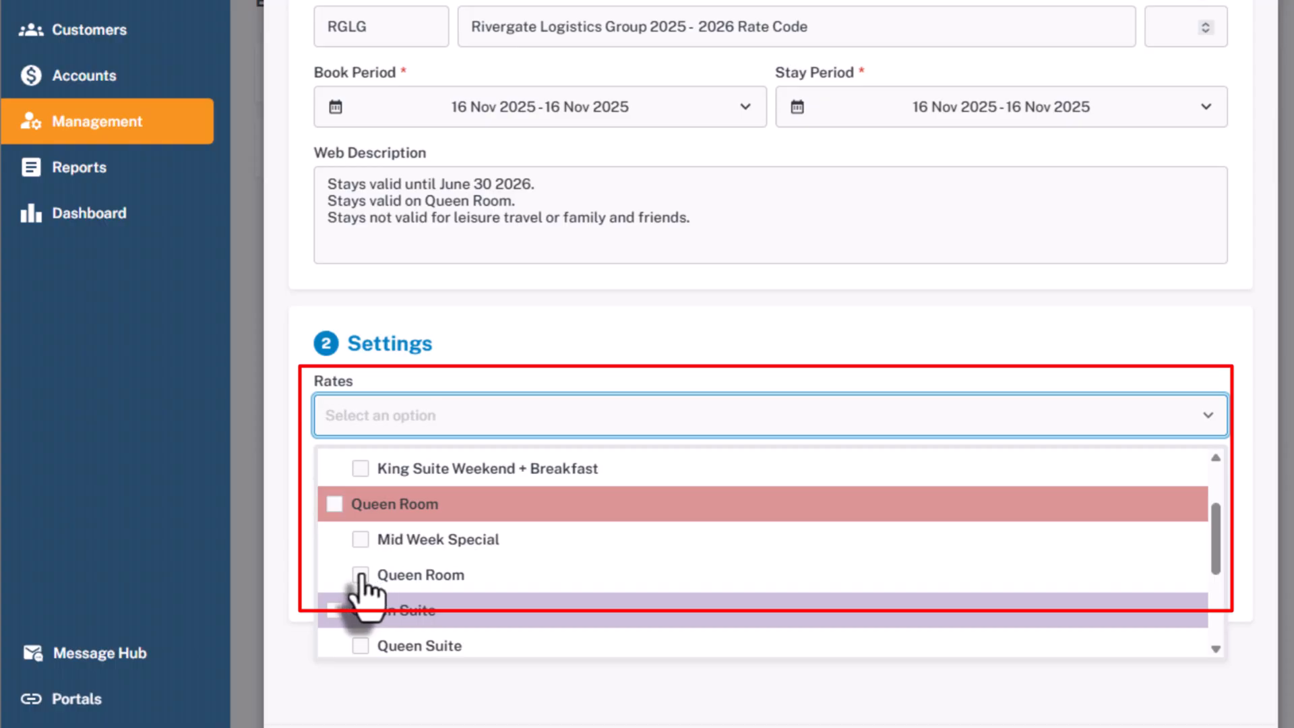
{"action": "left_click", "coordinate": [361, 574]}
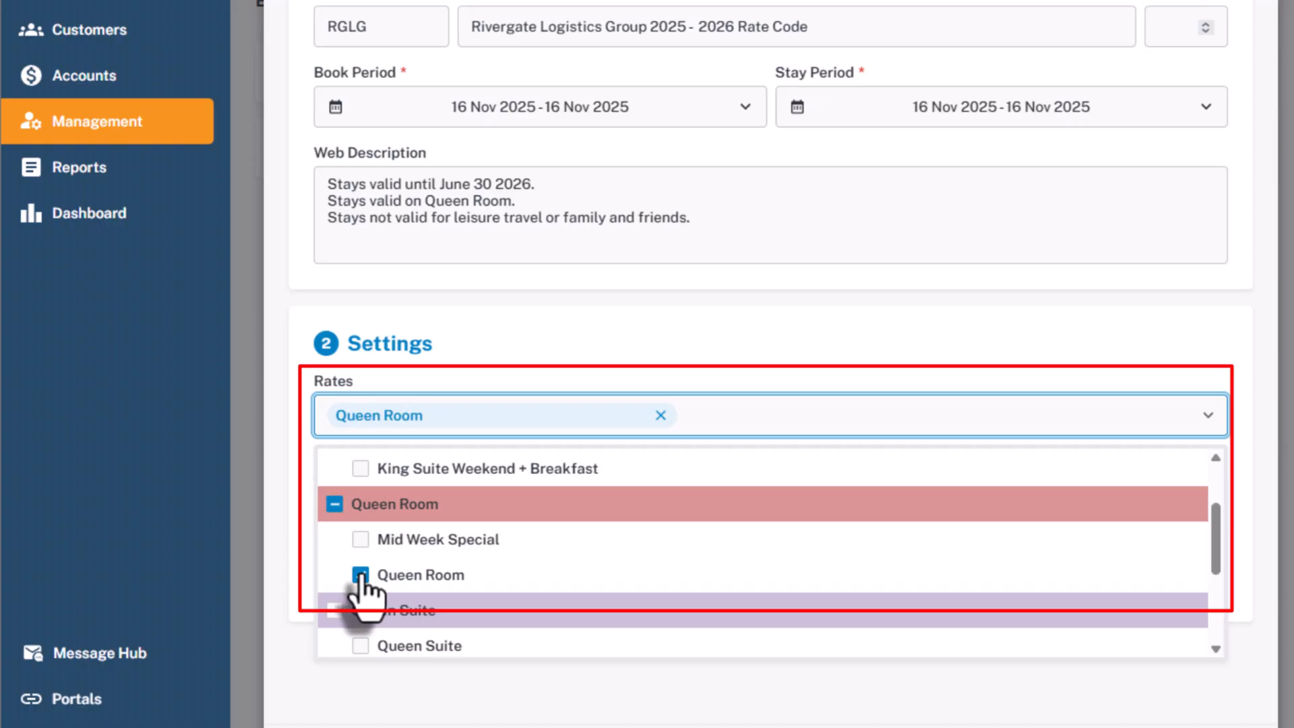
{"action": "left_click", "coordinate": [655, 341]}
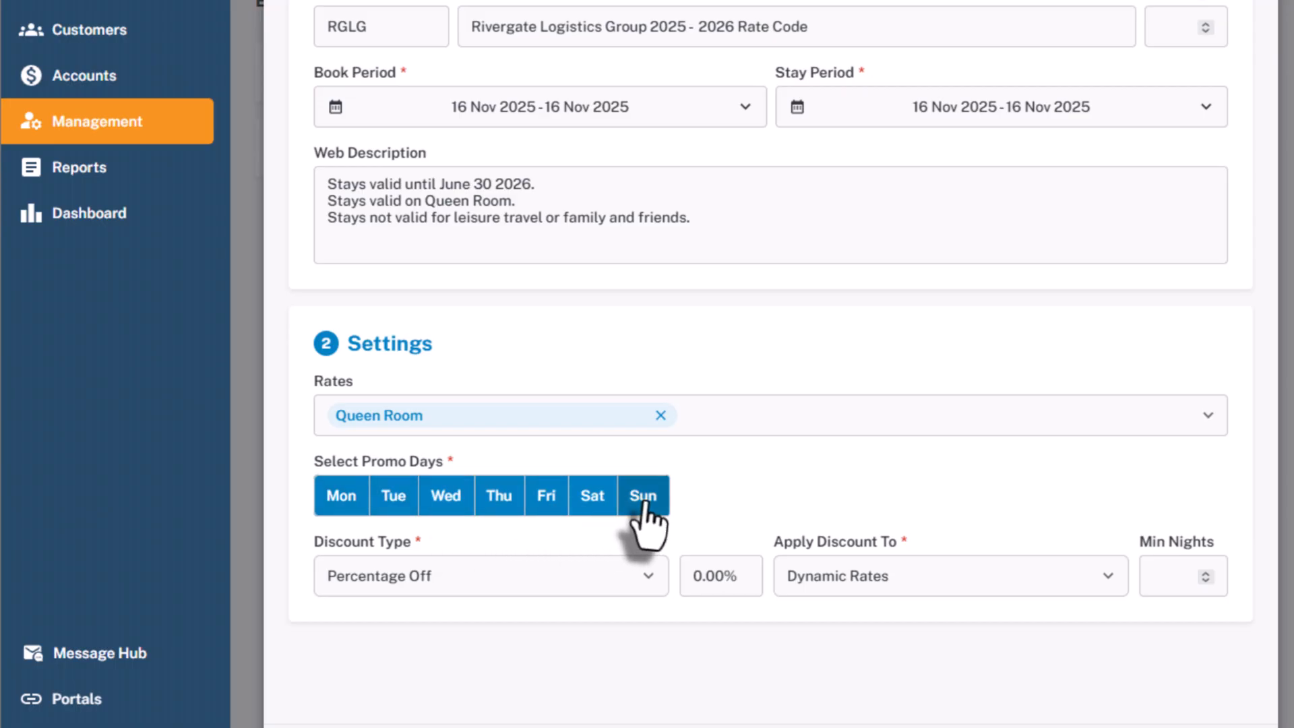
- Set the discount type to Fixed Amount Off with a value of 15, matching the per-night discount requested in the e-mail
{"action": "left_click", "coordinate": [393, 575]}
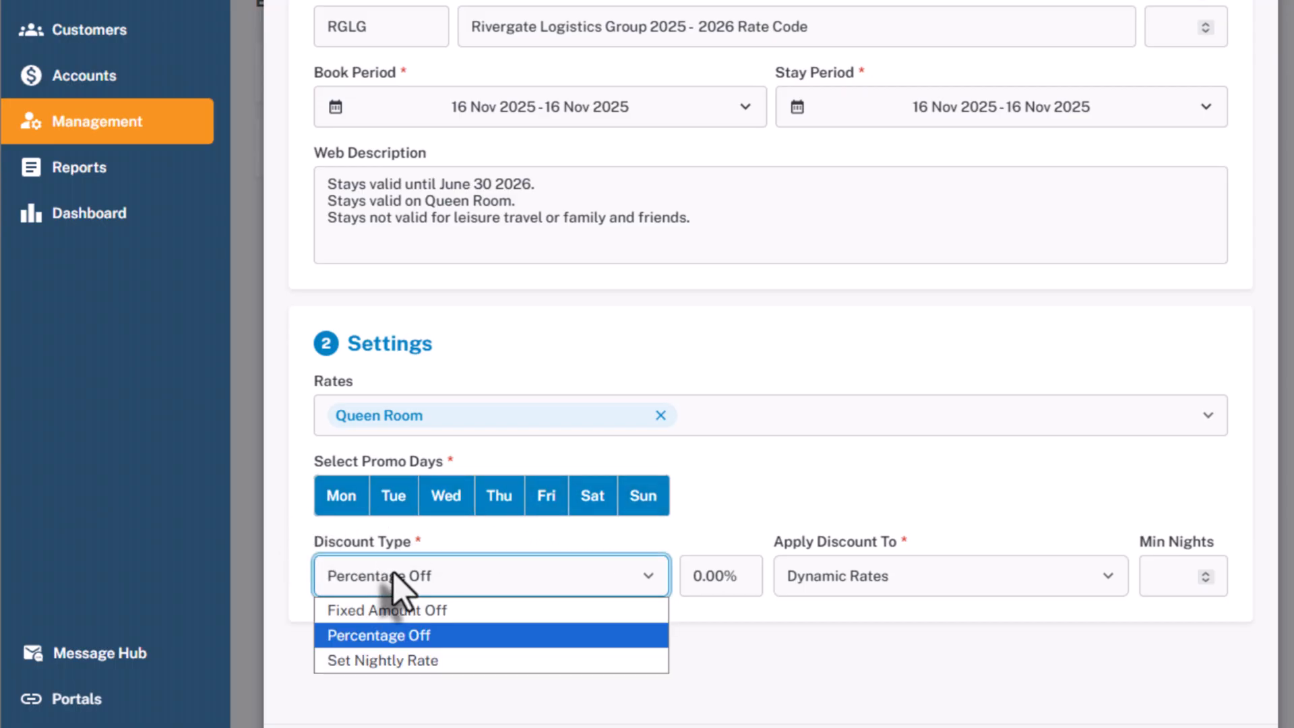
{"action": "left_click", "coordinate": [389, 610]}
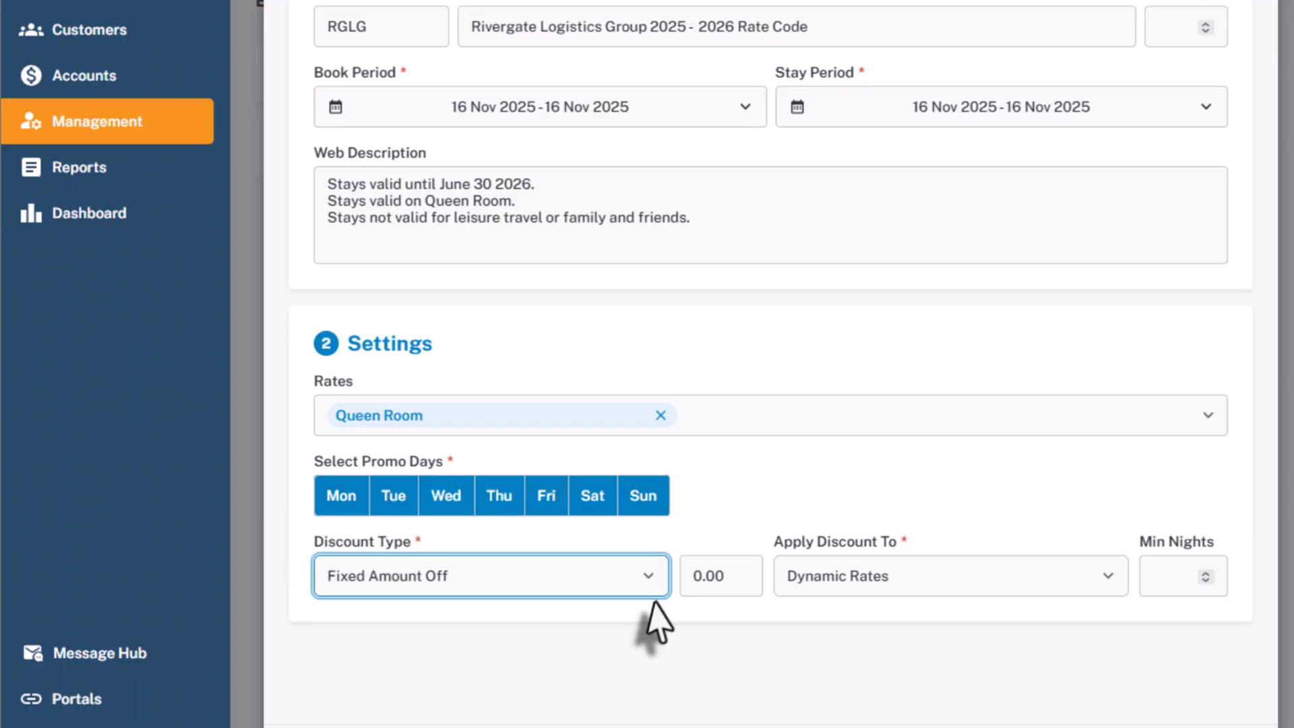
{"action": "left_click", "coordinate": [699, 574]}
{"action": "key", "text": "Delete"}
{"action": "type", "text": "15"}
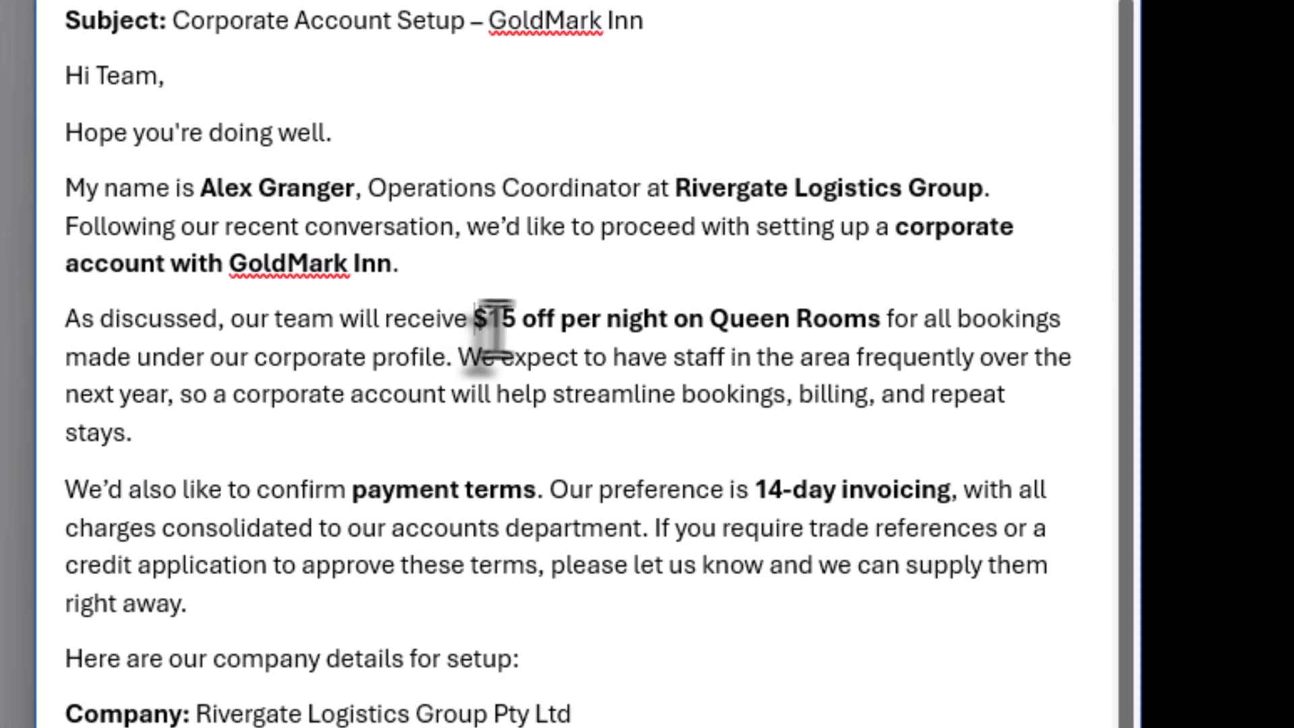
{"action": "left_click_drag", "start_coordinate": [475, 318], "coordinate": [883, 318]}
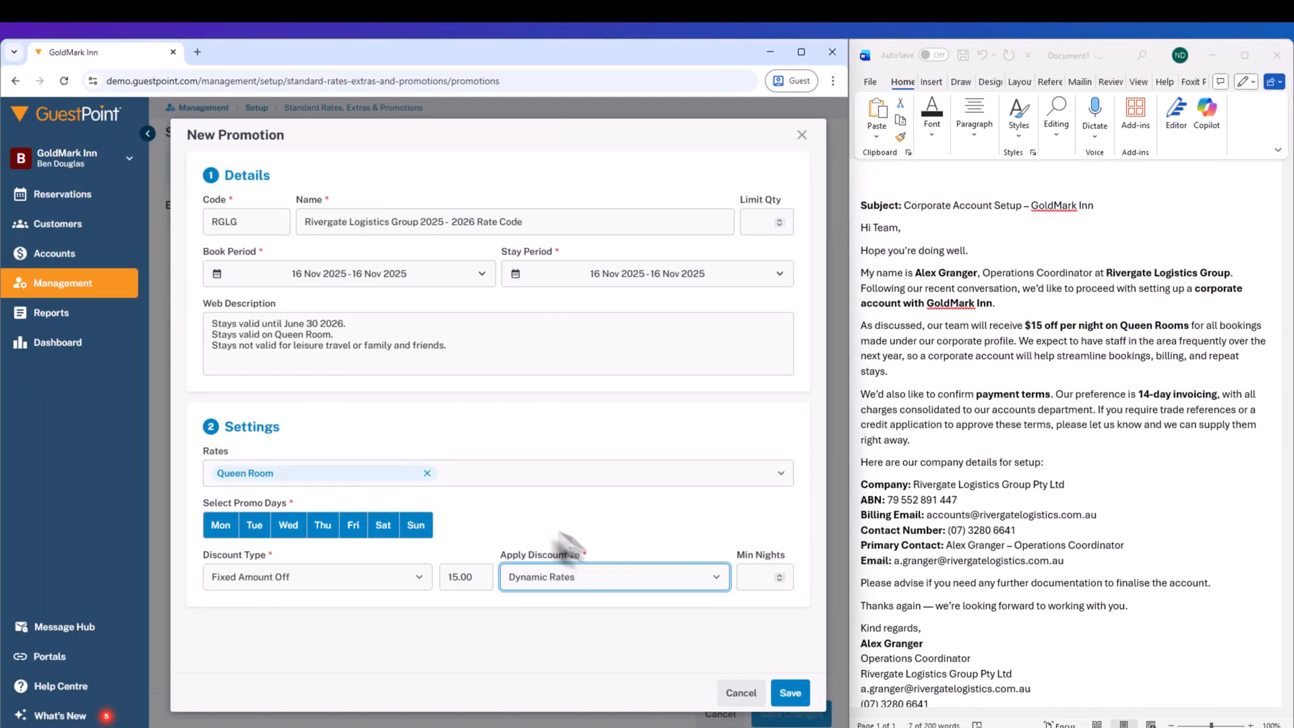
{"action": "left_click", "coordinate": [515, 586]}
{"action": "left_click", "coordinate": [534, 599]}
{"action": "left_click", "coordinate": [536, 581]}
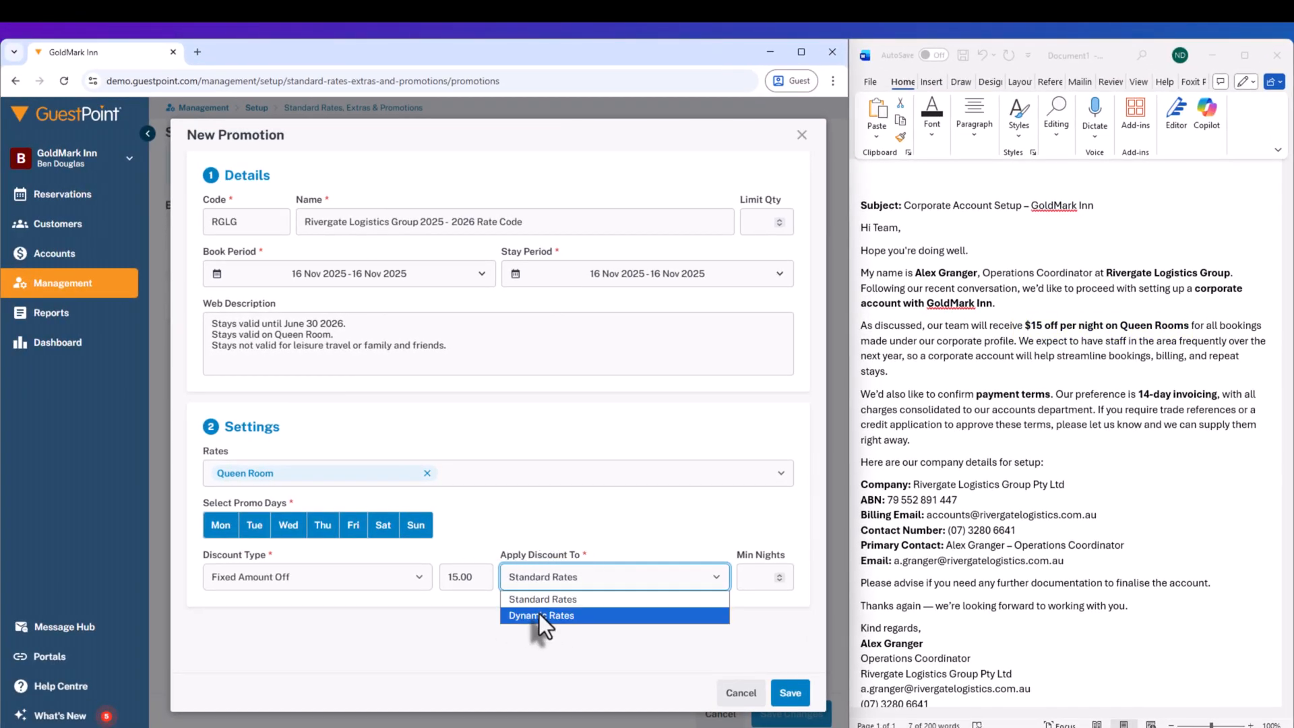
{"action": "left_click", "coordinate": [541, 612]}
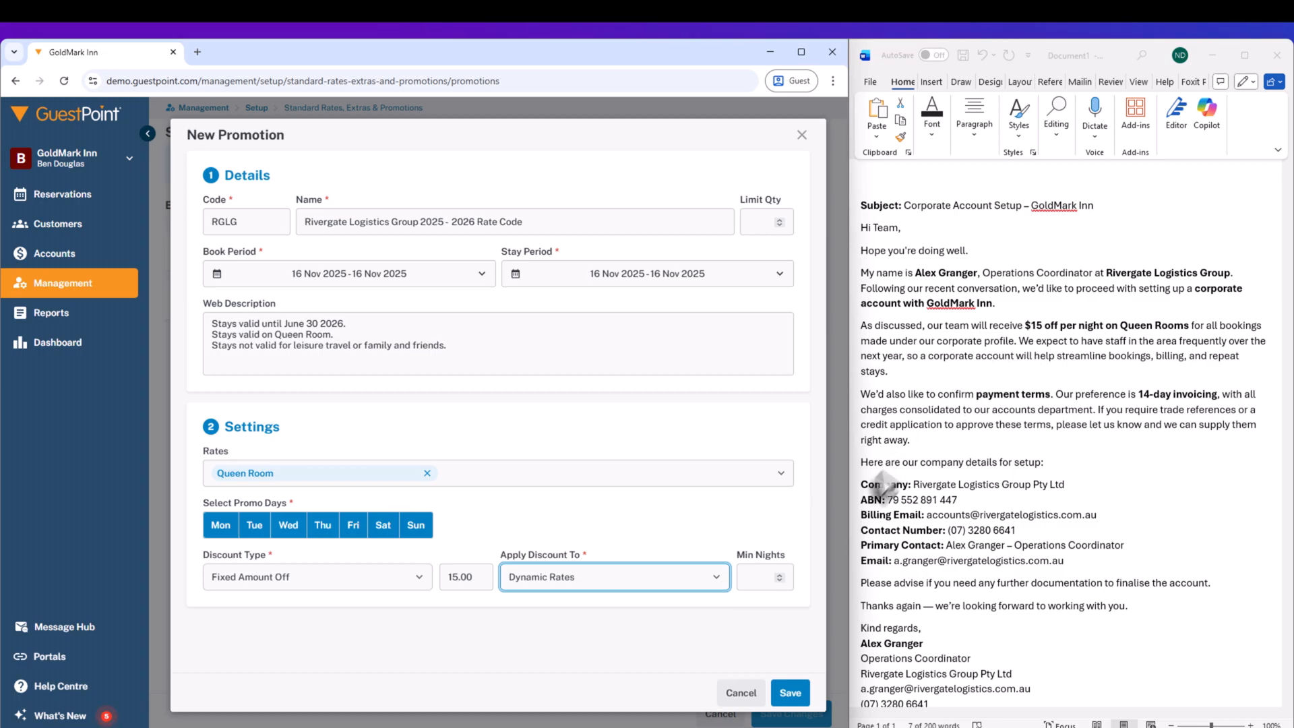
- Set the promotion's minimum nights to 1 and save the promotion
{"action": "left_click", "coordinate": [779, 574]}
{"action": "left_click", "coordinate": [779, 575]}
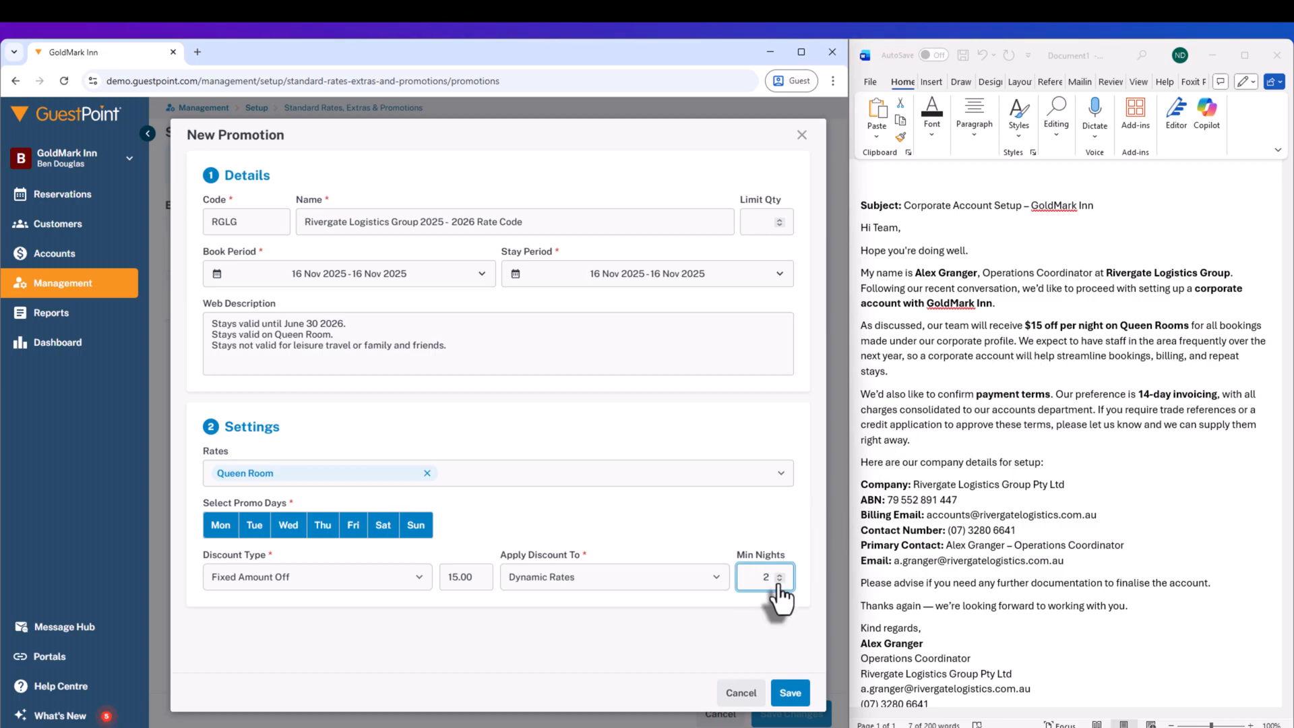
{"action": "key", "text": "BackSpace"}
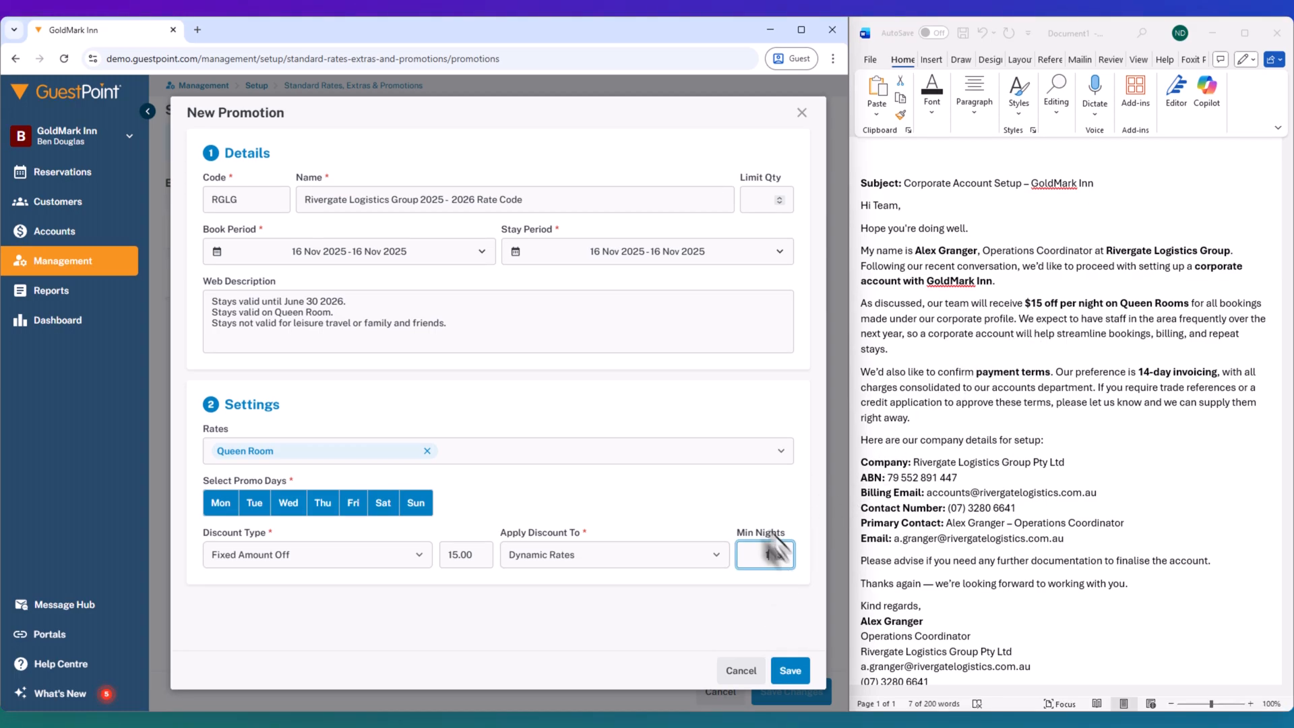
{"action": "type", "text": "1"}
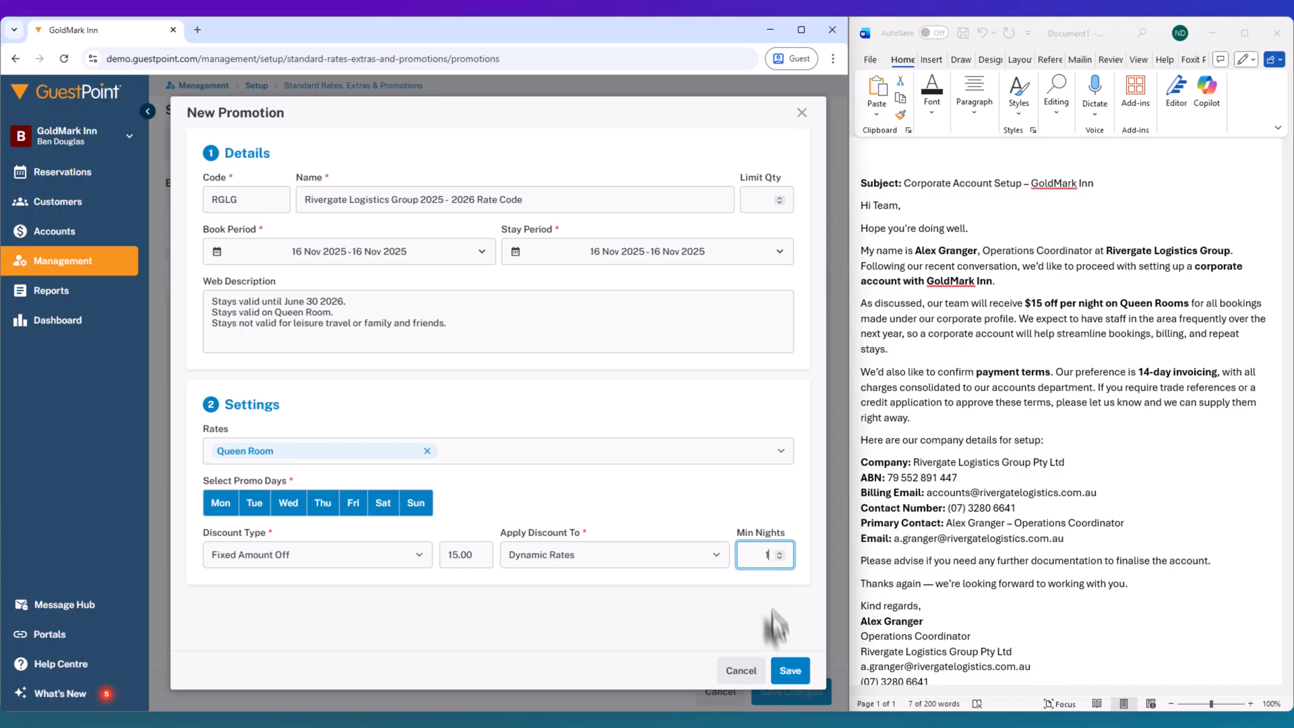
{"action": "left_click", "coordinate": [788, 672]}
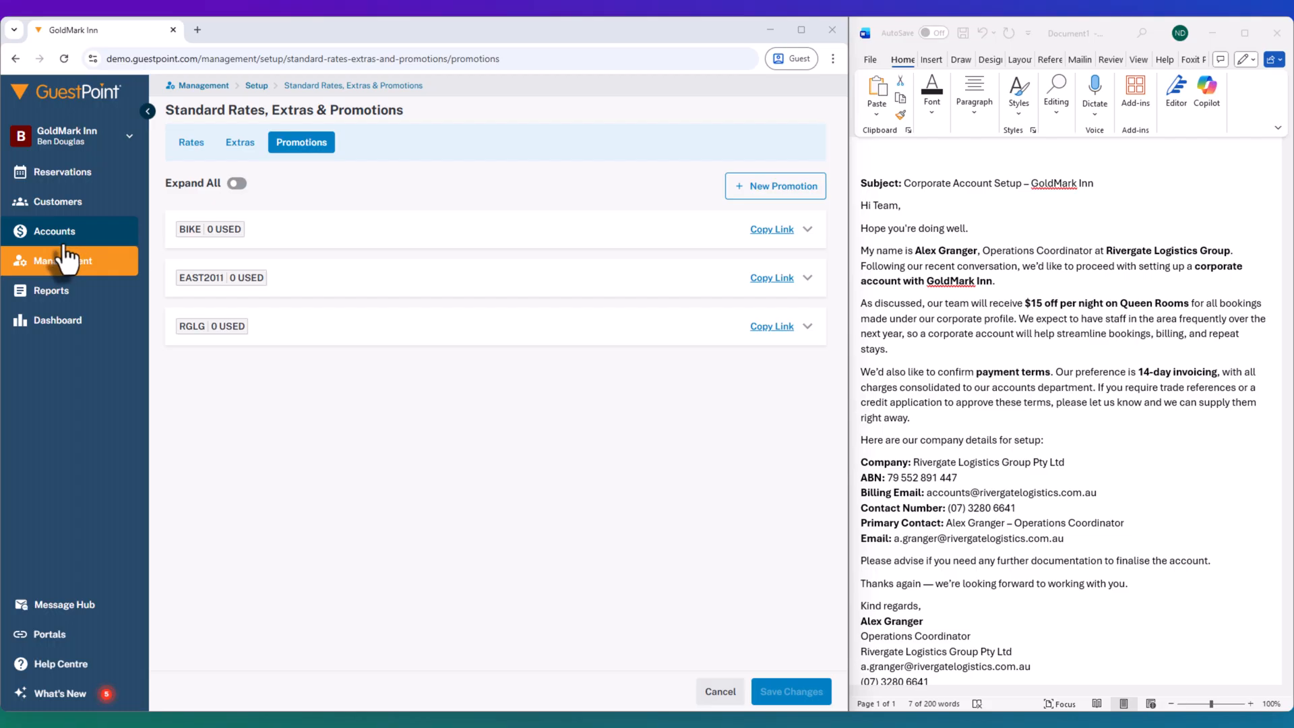
- Find Rivergate Logistics Group among the customer companies by searching for "river" and open its company details
{"action": "left_click", "coordinate": [67, 204]}
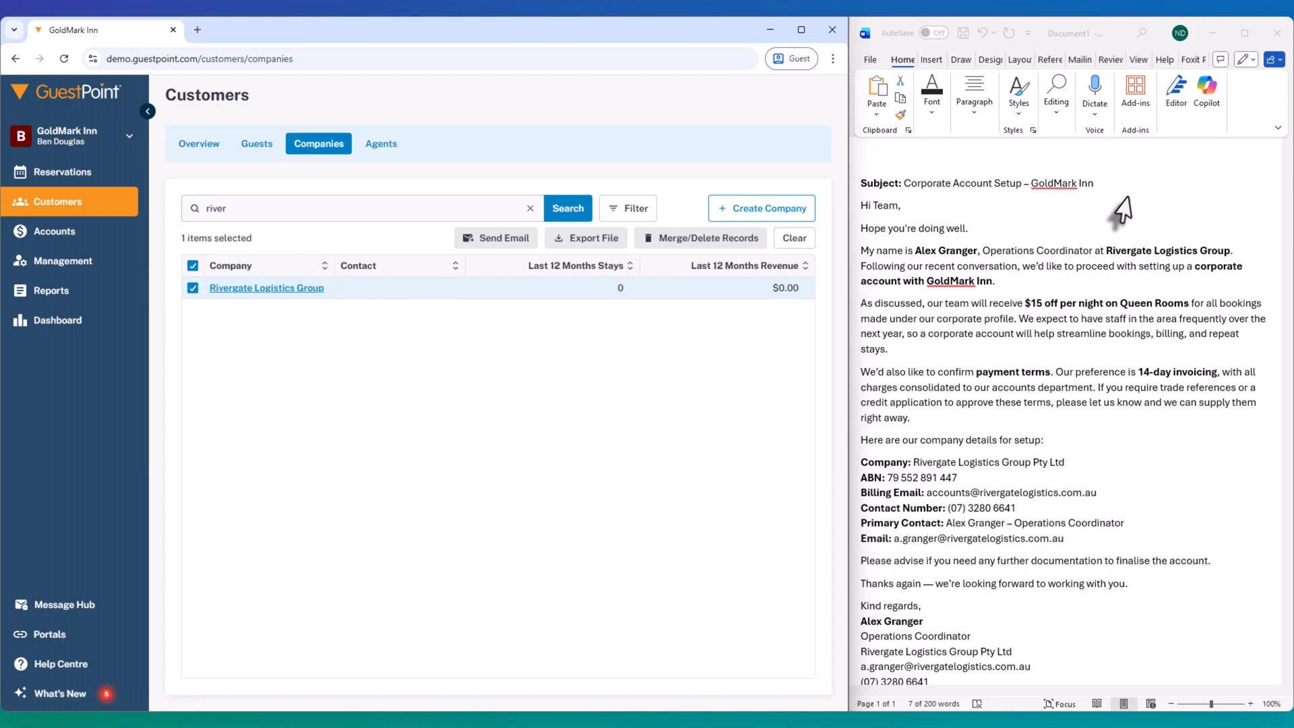
{"action": "left_click", "coordinate": [270, 289]}
{"action": "scroll", "coordinate": [296, 388], "scroll_direction": "down", "scroll_amount": 4}
{"action": "left_click", "coordinate": [281, 402]}
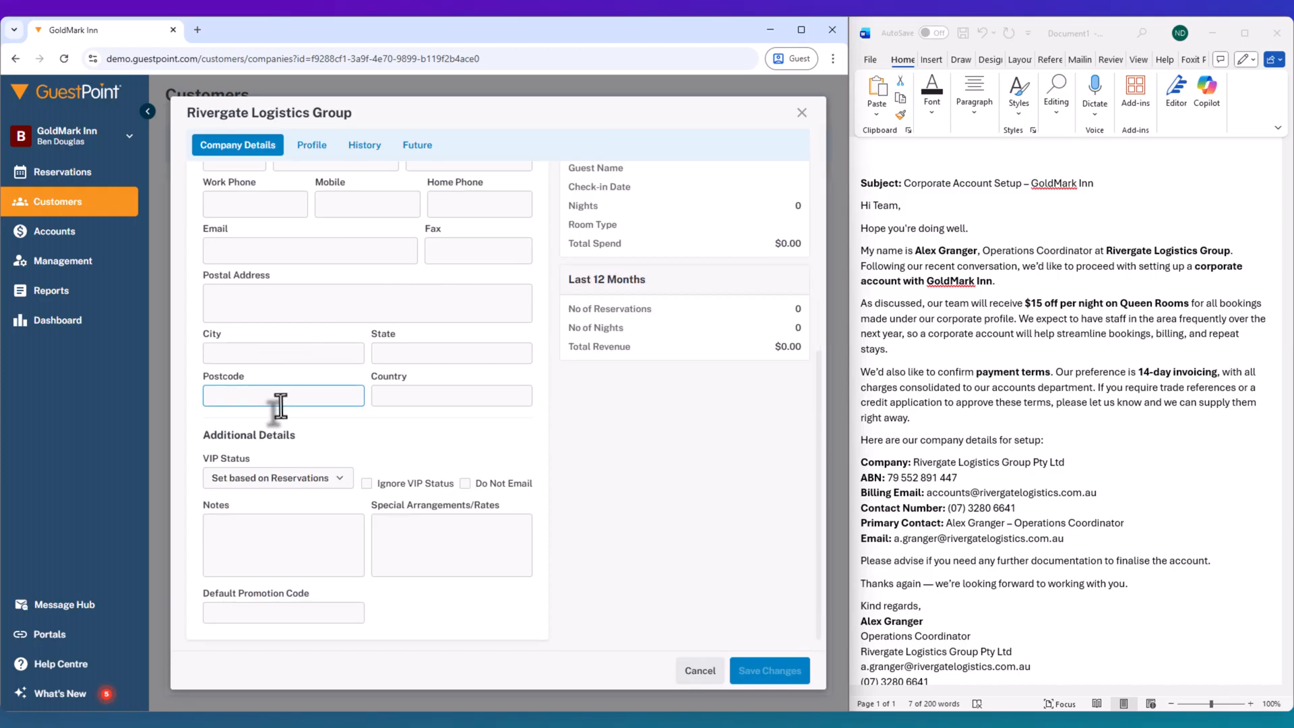
- Set the company's default promotion code to RGLG
{"action": "left_click", "coordinate": [256, 614]}
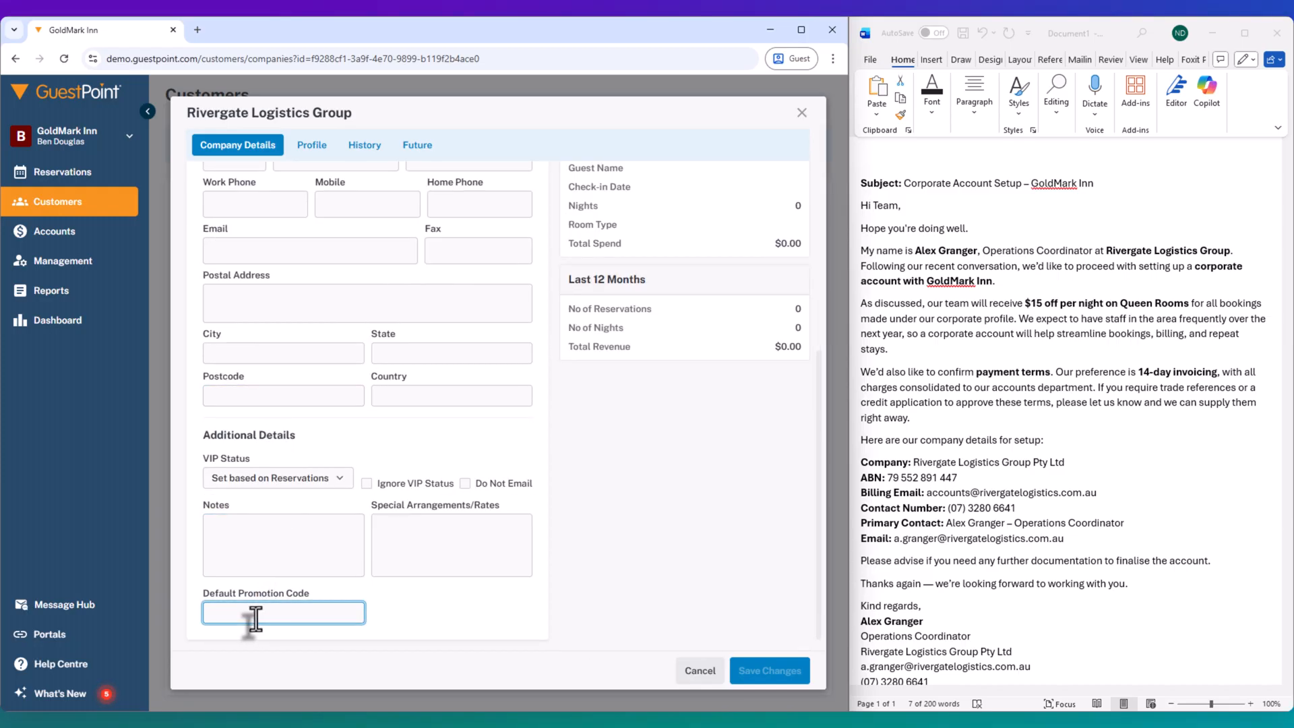
{"action": "type", "text": "RIVERGATE LOGISTICS GROUP 2025 - 2026 RATE CODE"}
{"action": "triple_click", "coordinate": [255, 613]}
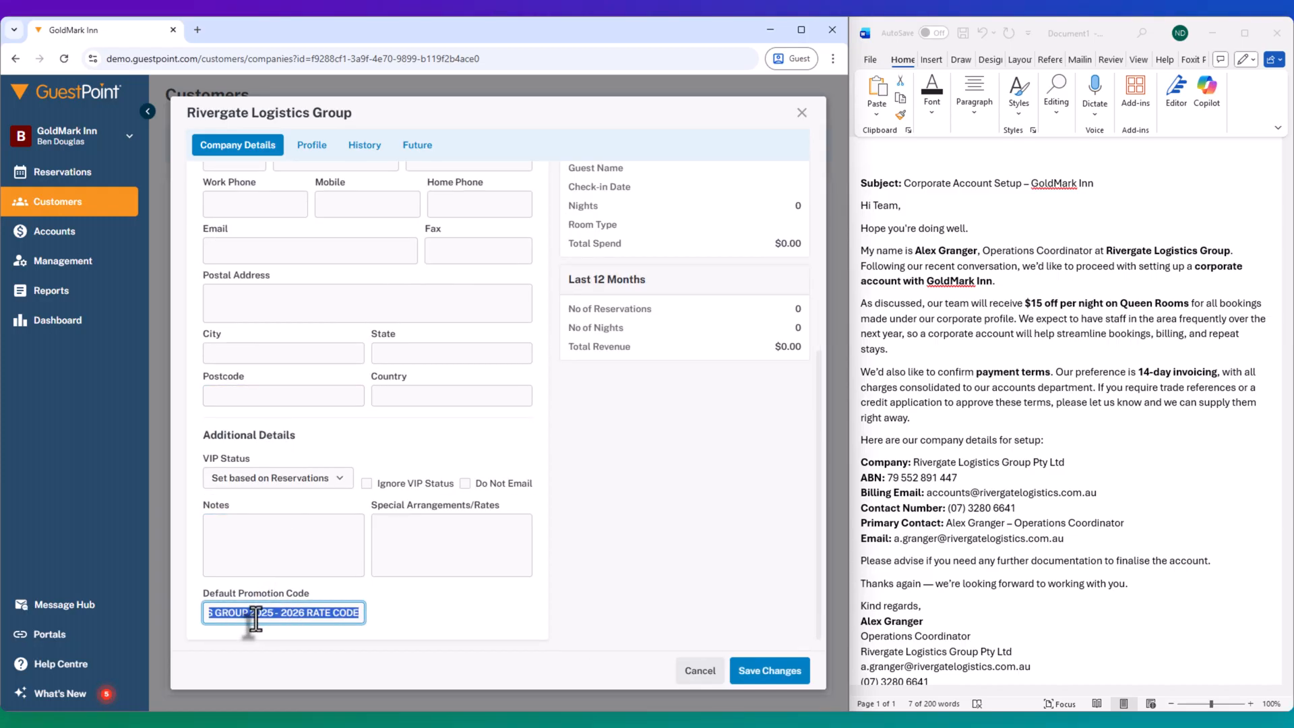
{"action": "type", "text": "R"}
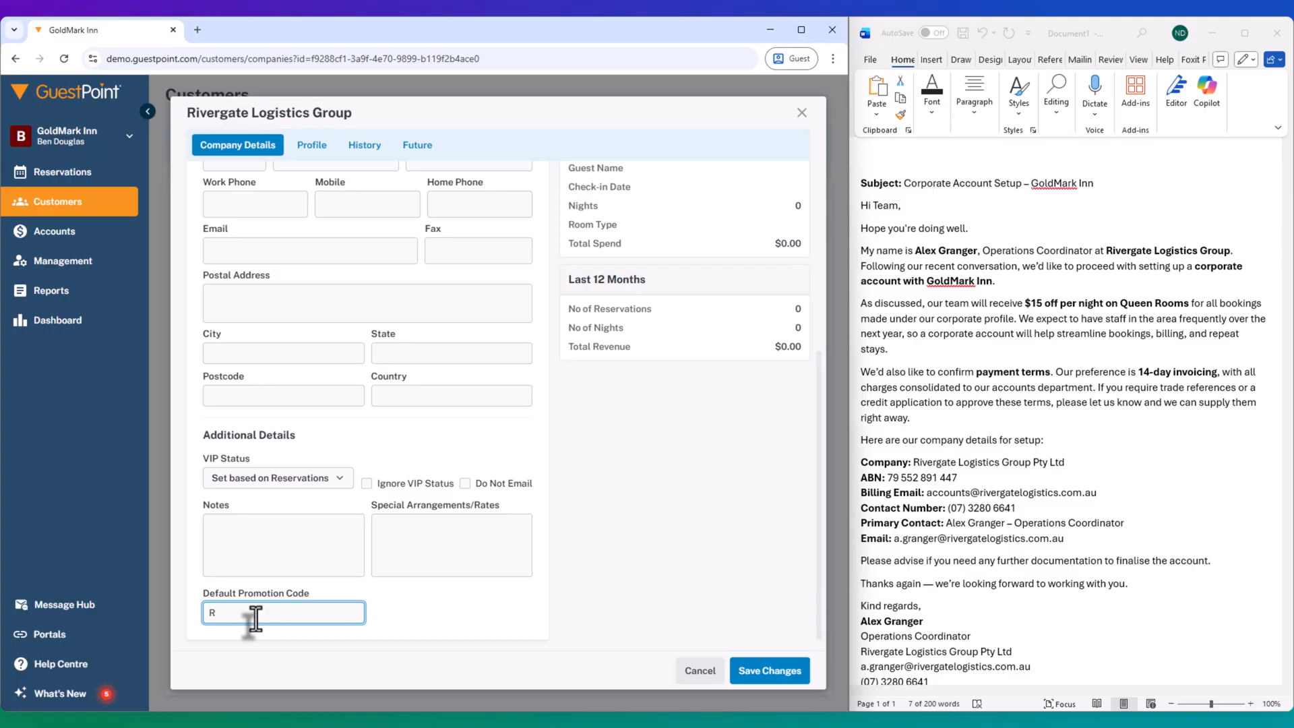
{"action": "type", "text": "GLG"}
- Record "Queen Room Only. Discount $15.00 Expires 30th June 2026. BD16/11" as the company's special arrangements and save the company details
{"action": "left_click", "coordinate": [457, 551]}
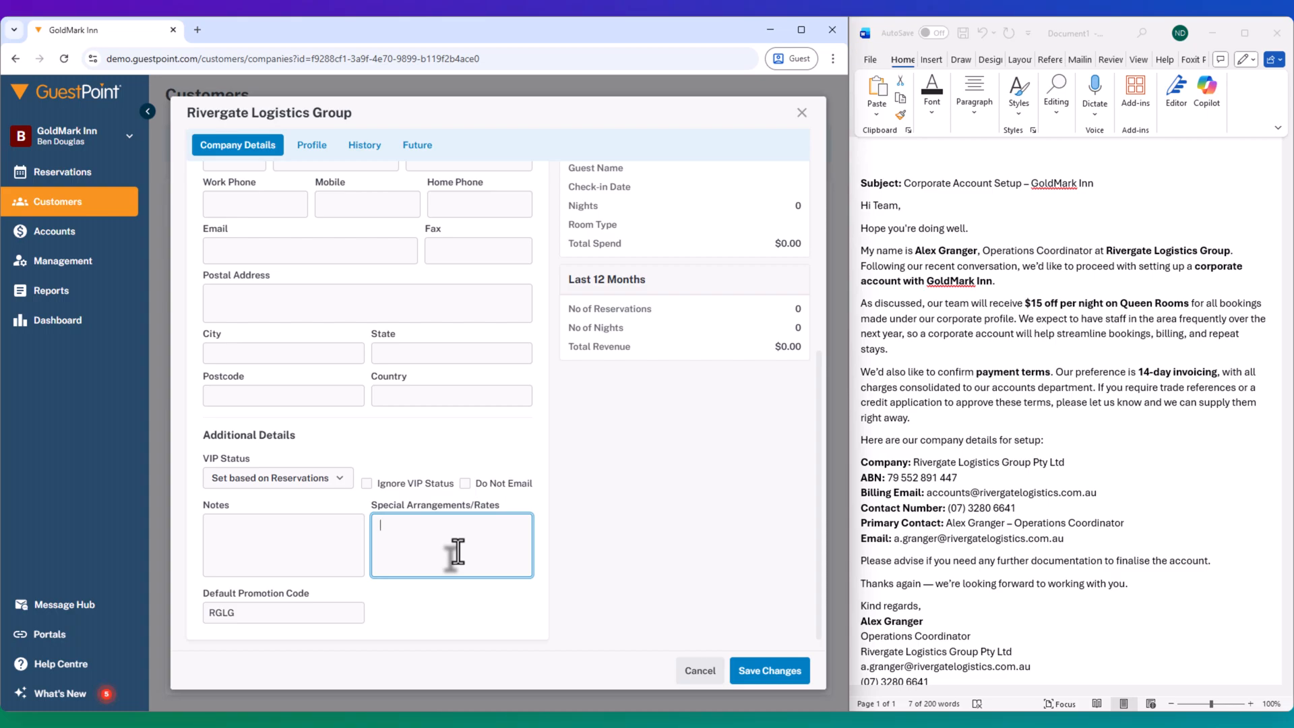
{"action": "type", "text": "Queen Room Only. Discount $1"}
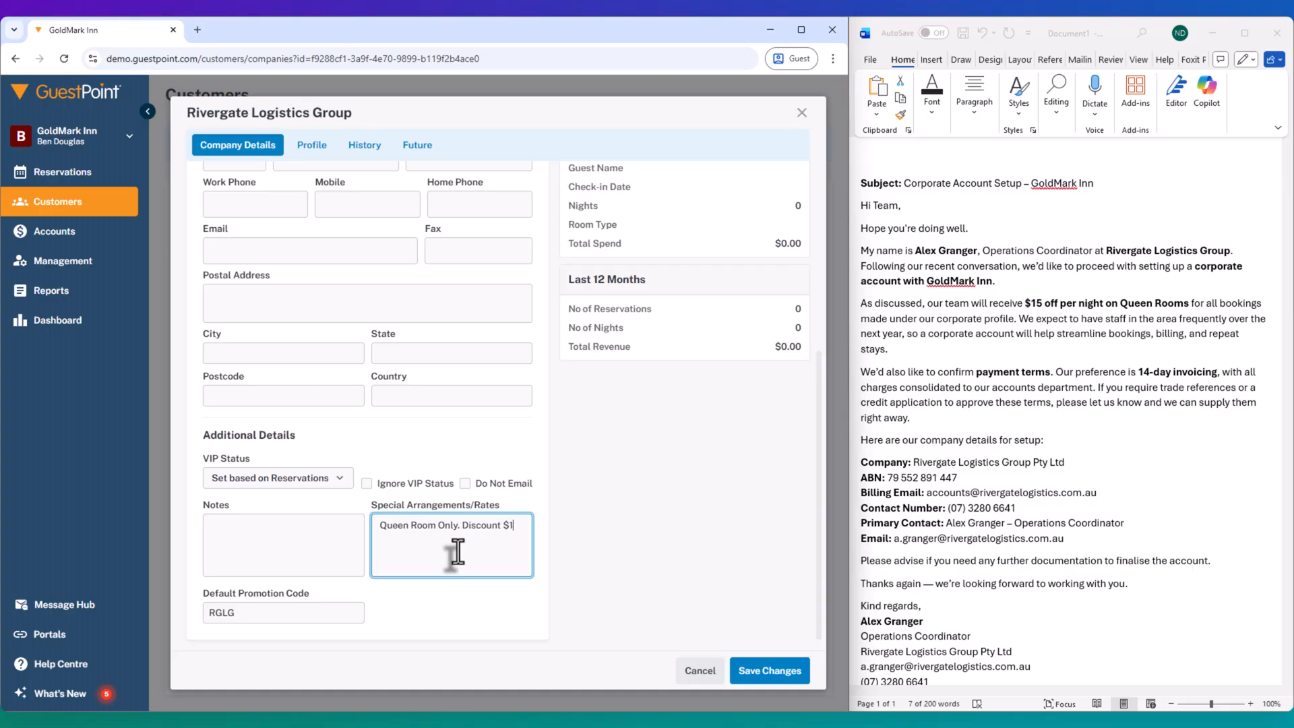
{"action": "type", "text": "5.00 Expires"}
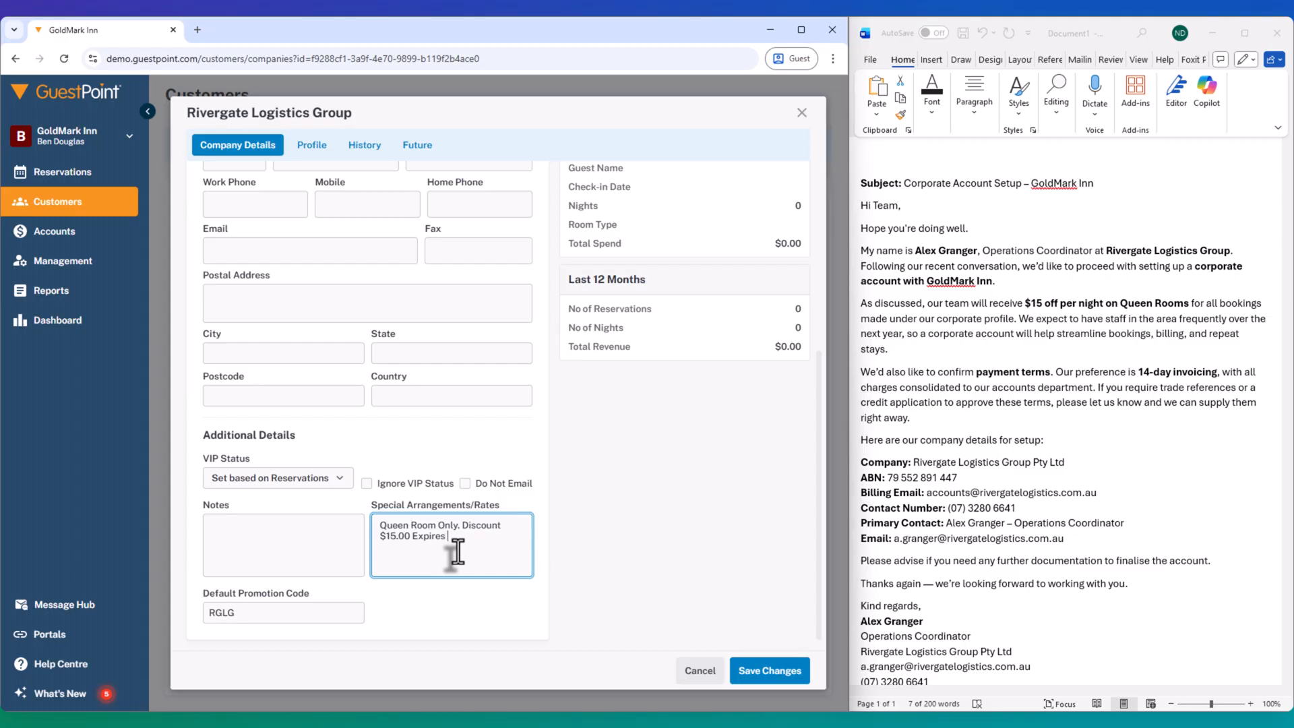
{"action": "type", "text": " 30th June 2026. BD"}
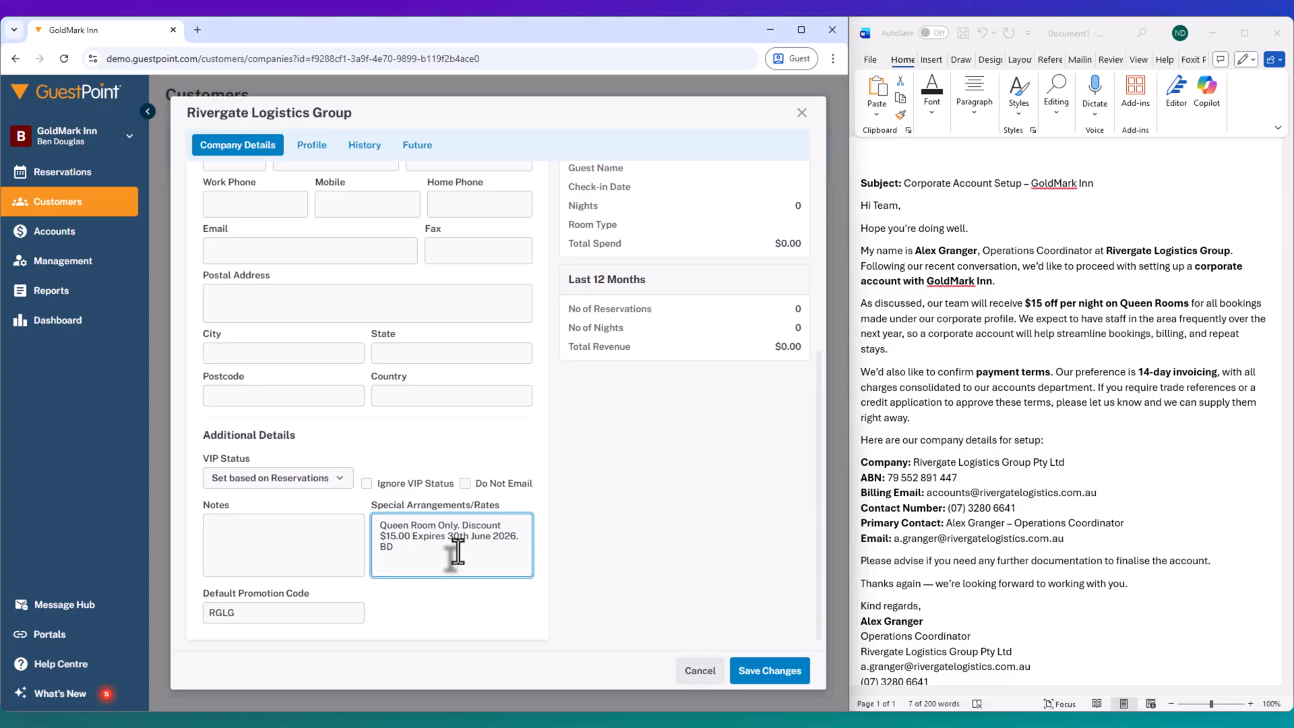
{"action": "type", "text": "1"}
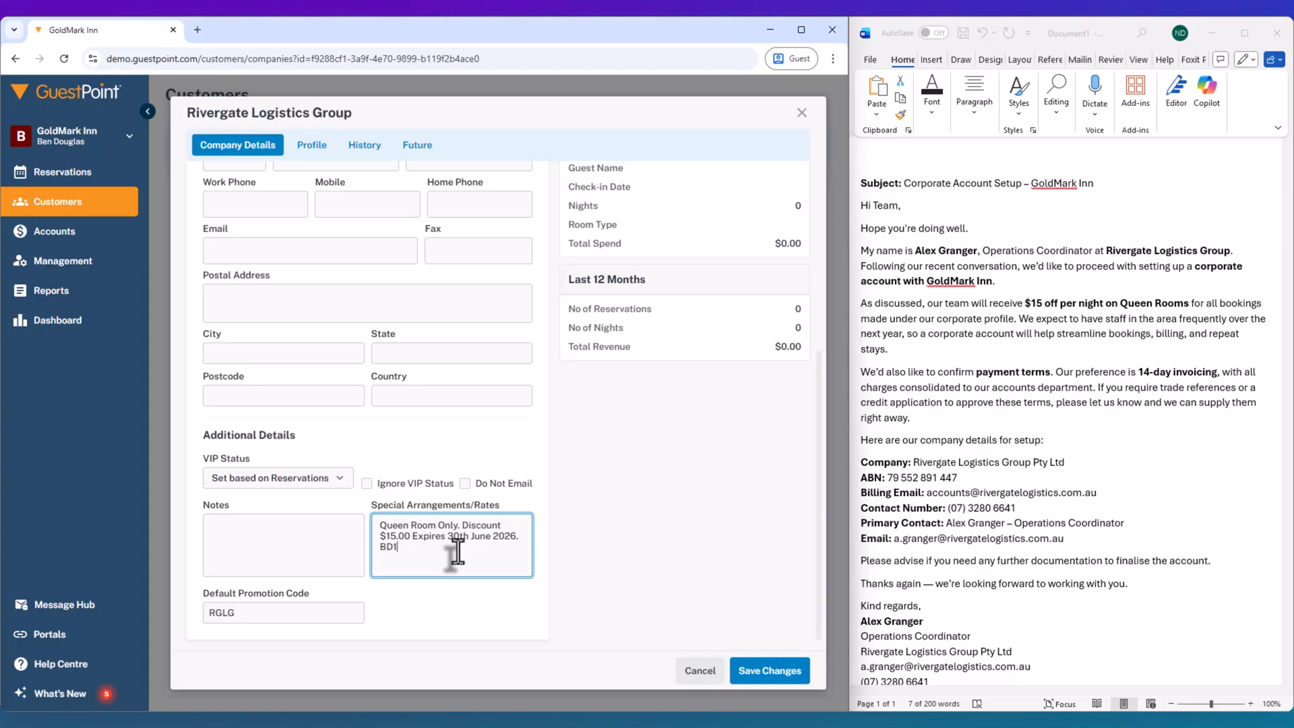
{"action": "type", "text": "6/11"}
{"action": "triple_click", "coordinate": [418, 548]}
{"action": "left_click", "coordinate": [416, 548]}
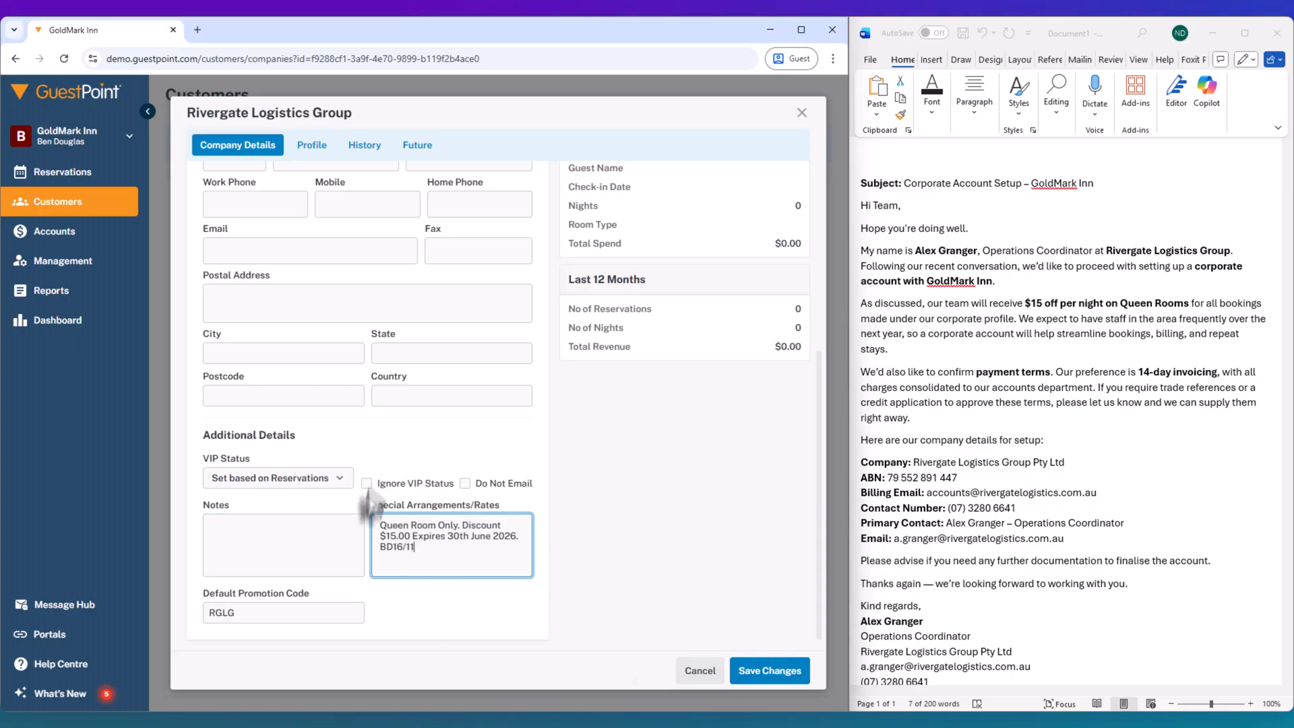
{"action": "left_click", "coordinate": [766, 672]}
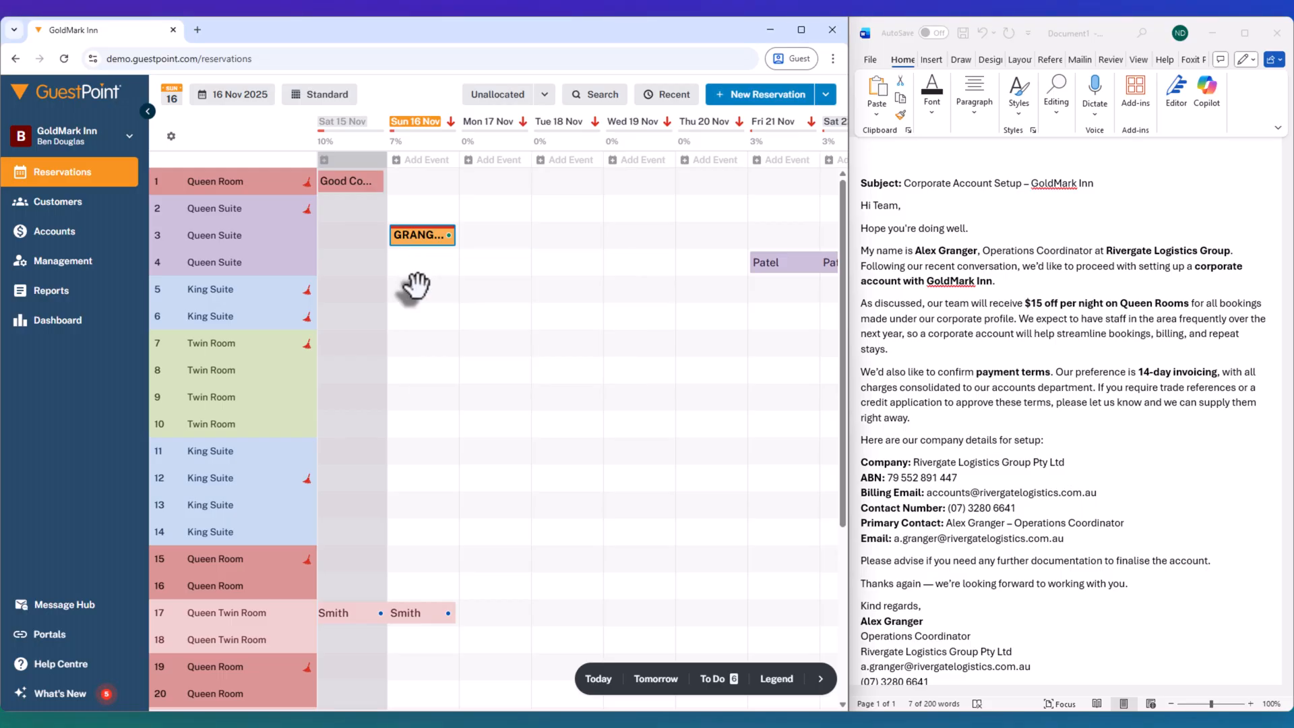
- Start a new reservation for room 1, a Queen Room, on Sunday 16 Nov and assign Rivergate Logistics Group as its company
{"action": "left_click", "coordinate": [402, 179]}
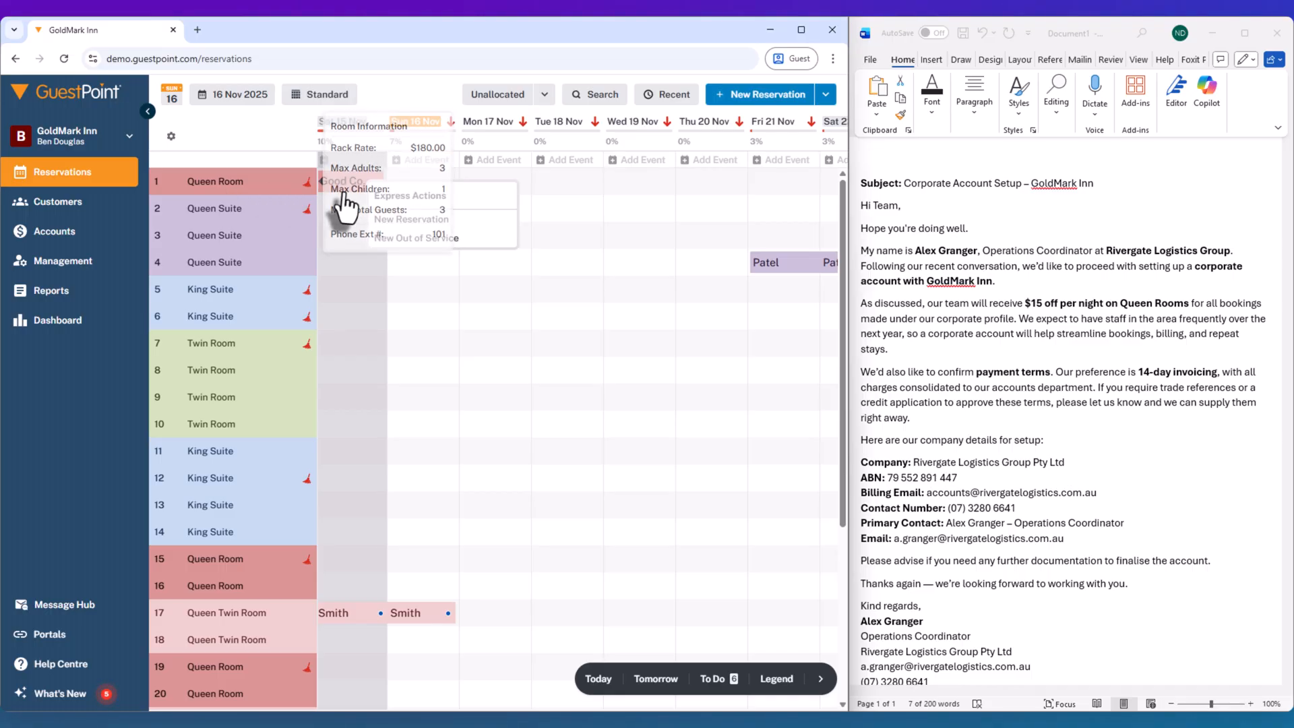
{"action": "left_click", "coordinate": [438, 221]}
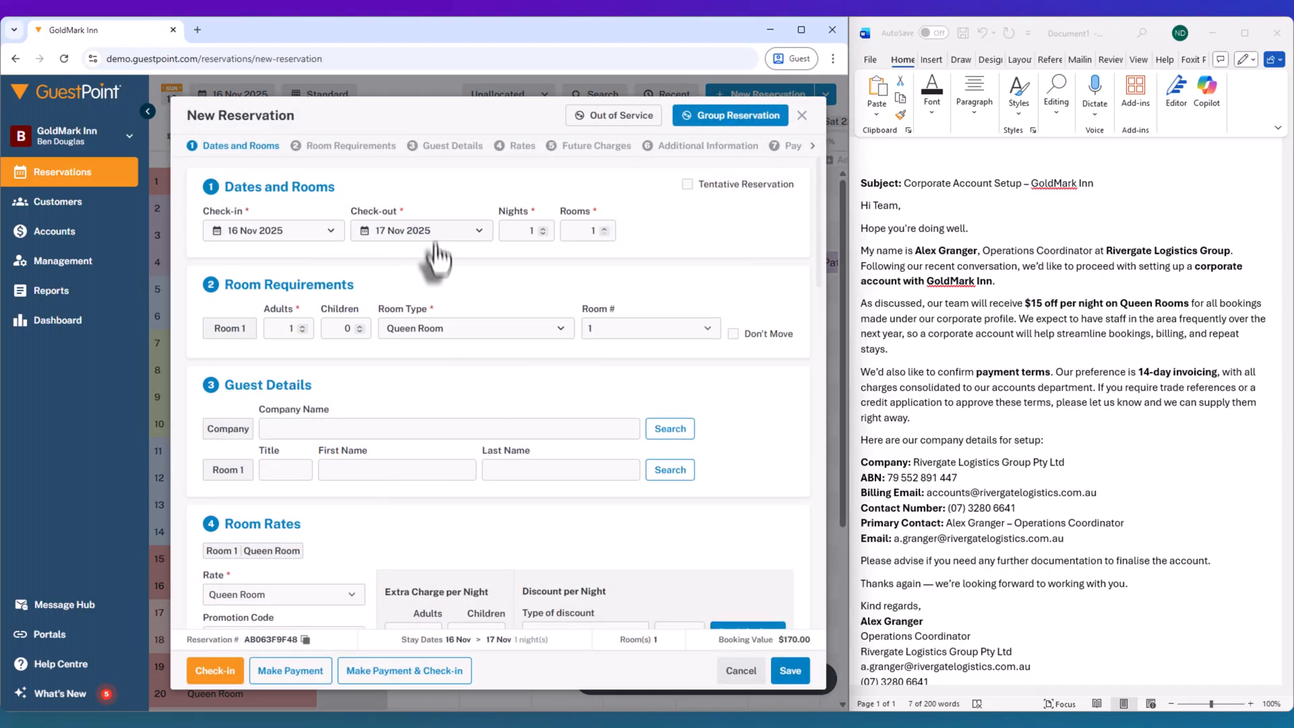
{"action": "left_click", "coordinate": [388, 428]}
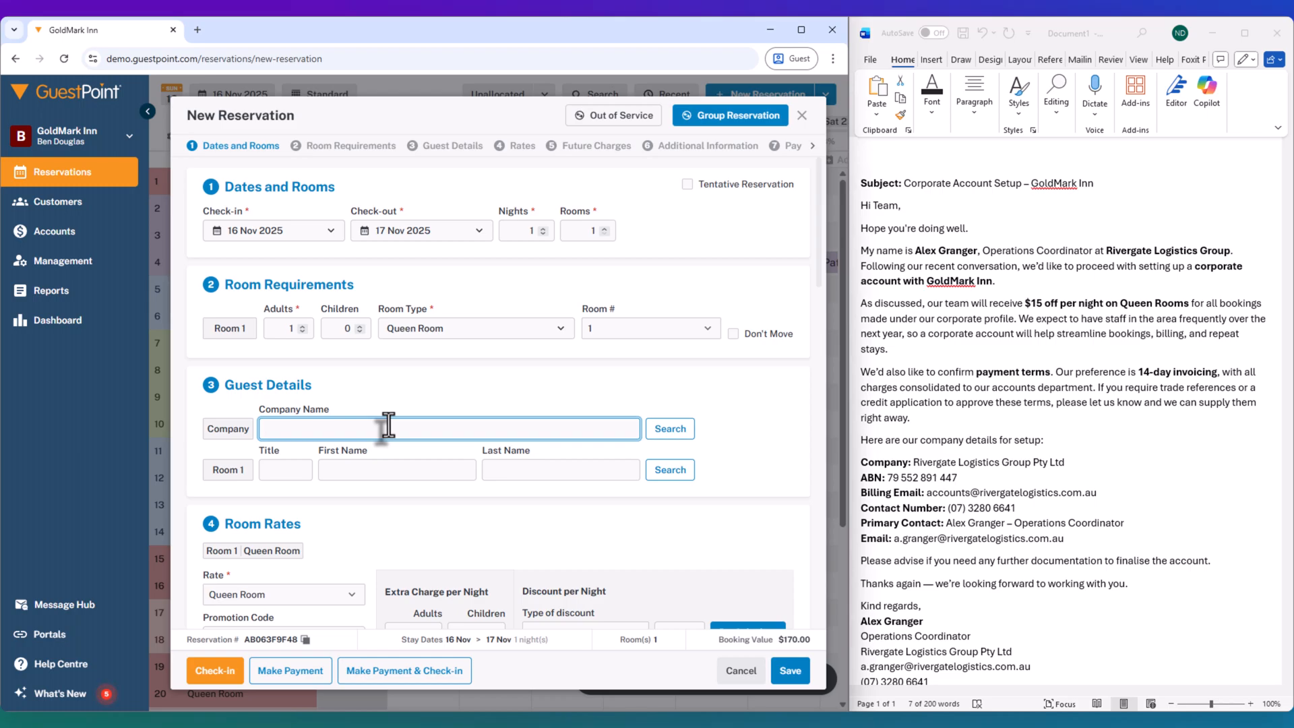
{"action": "type", "text": "Rivee"}
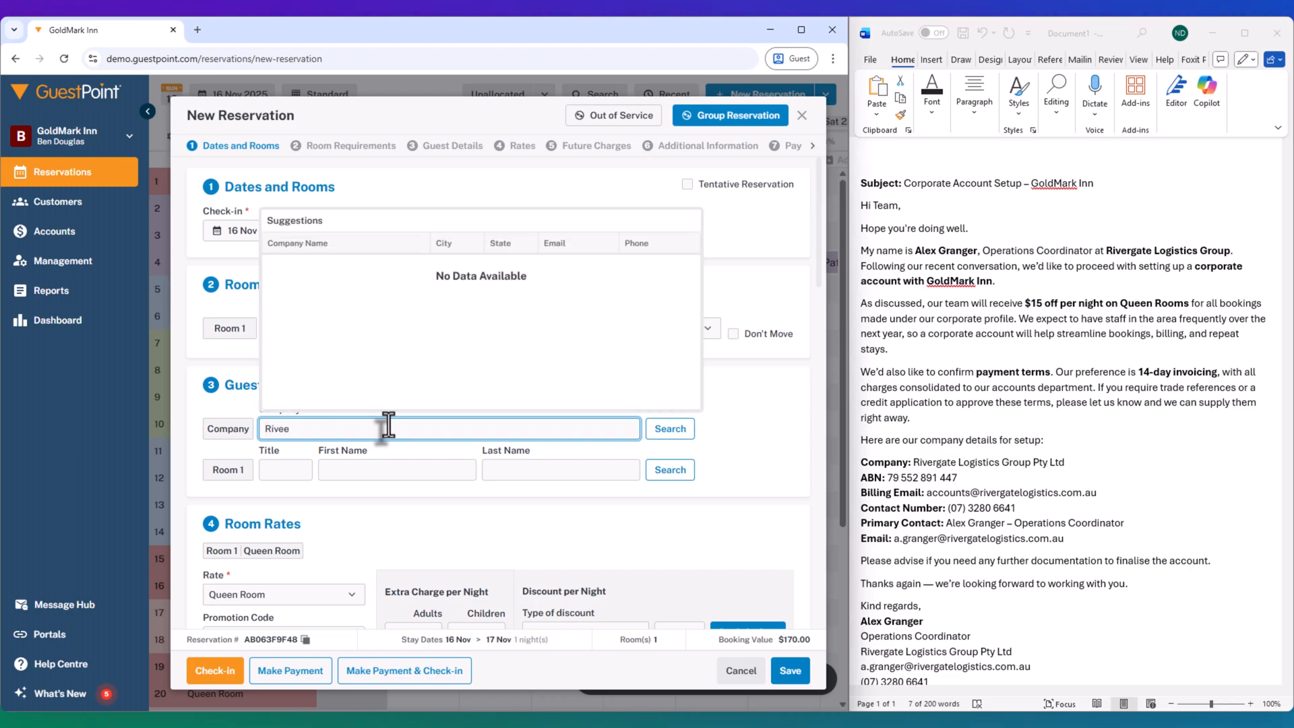
{"action": "key", "text": "BackSpace"}
{"action": "type", "text": "r"}
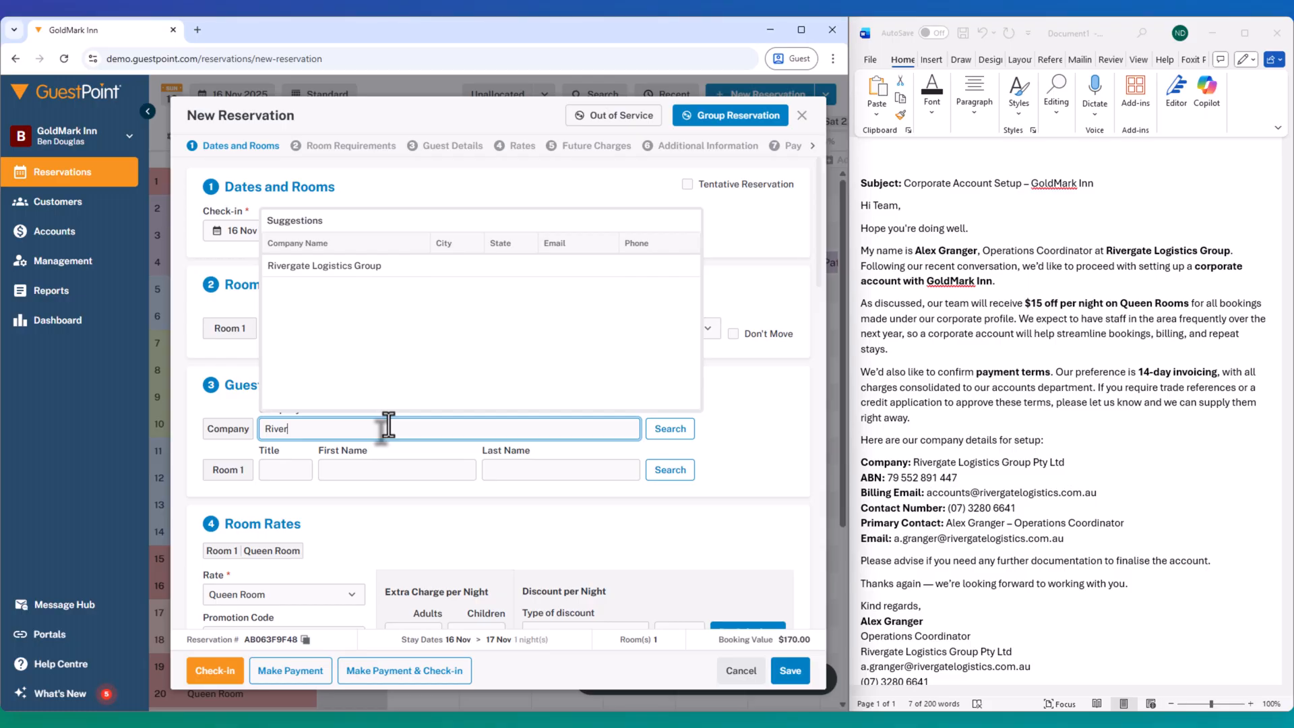
{"action": "left_click", "coordinate": [342, 270]}
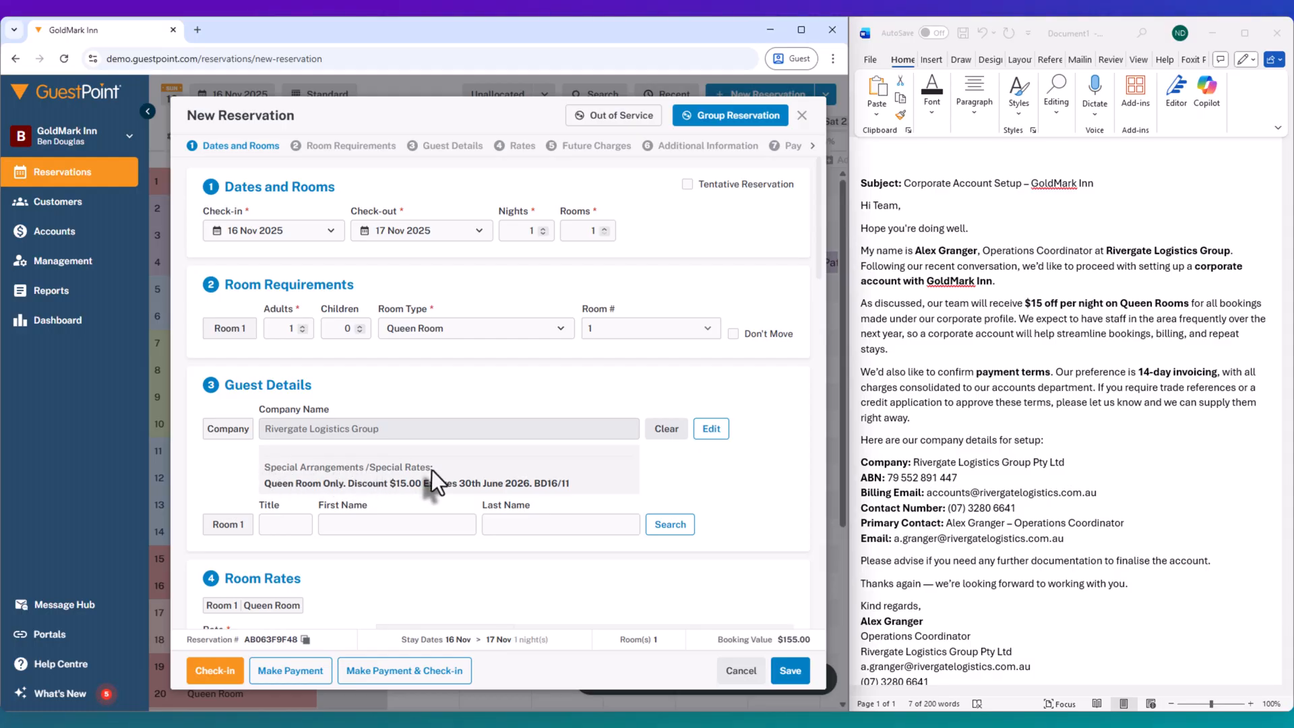
- Switch the reservation's room type to Queen Suite to check how the corporate rate applies to another room type
{"action": "left_click", "coordinate": [442, 526]}
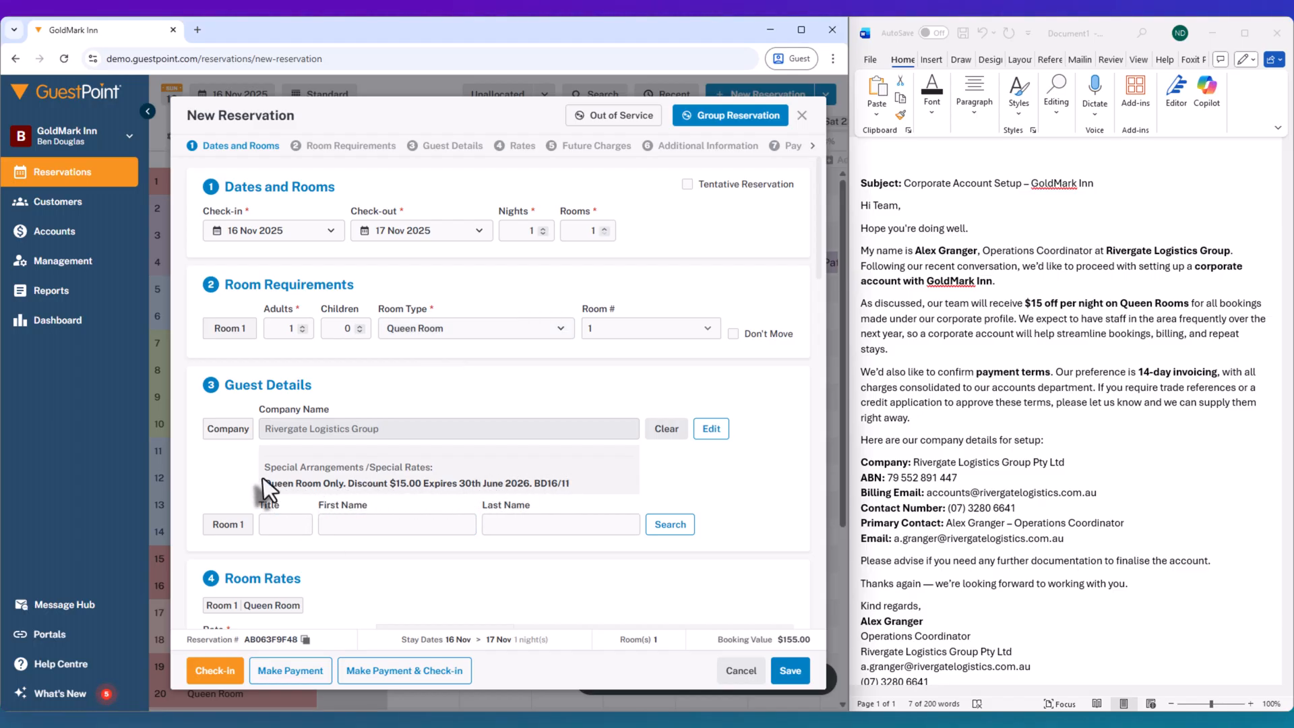
{"action": "left_click", "coordinate": [399, 330]}
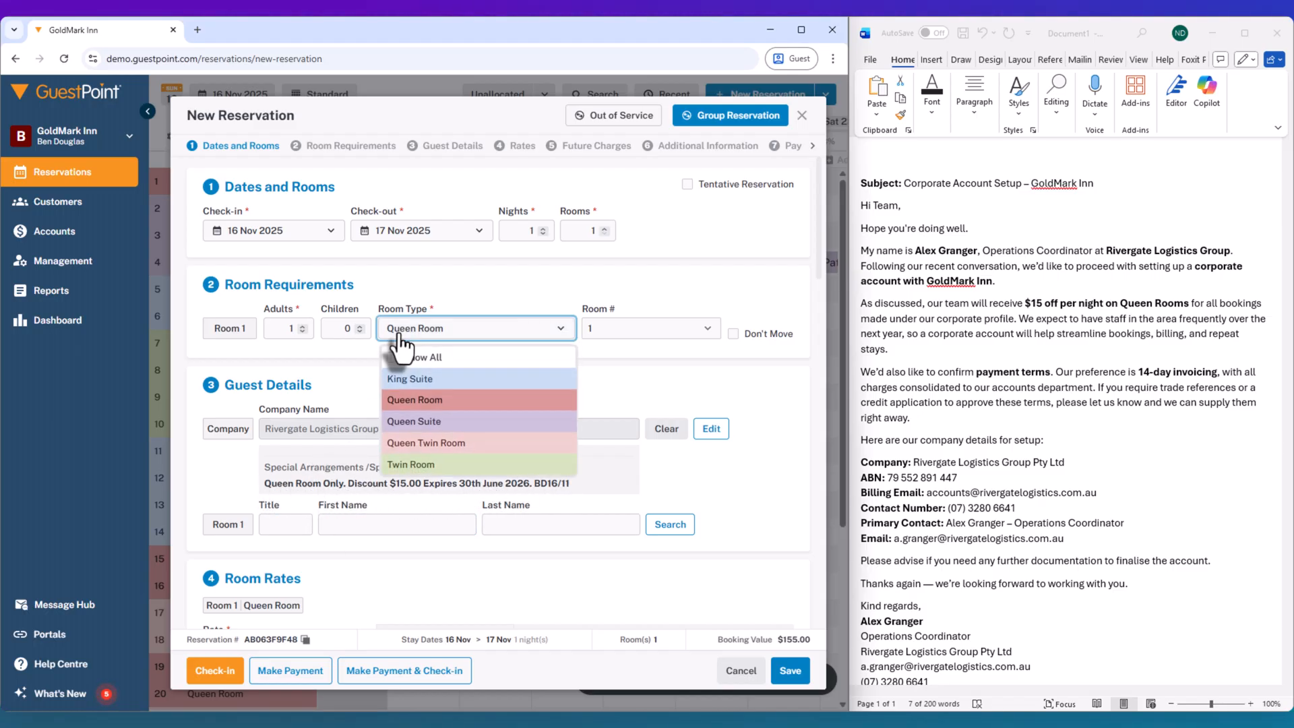
{"action": "left_click", "coordinate": [418, 424]}
{"action": "left_click", "coordinate": [308, 486]}
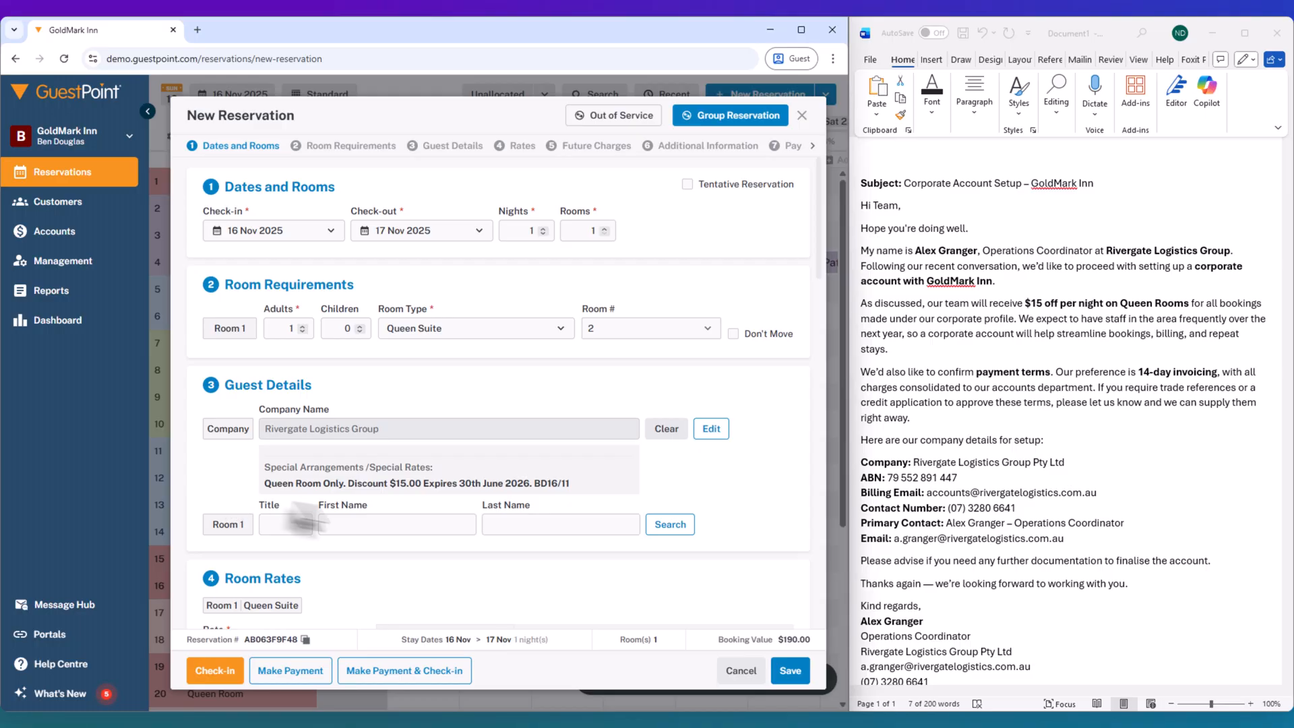
{"action": "left_click", "coordinate": [440, 337]}
{"action": "left_click", "coordinate": [445, 337]}
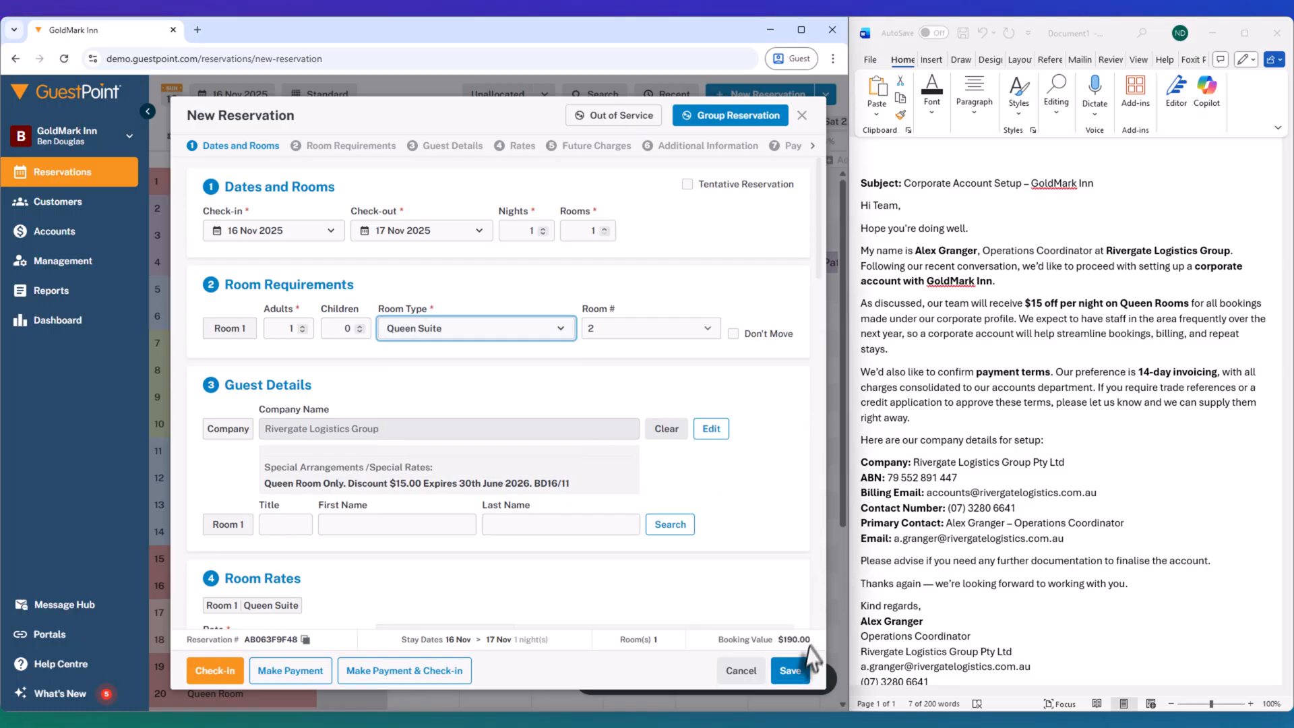